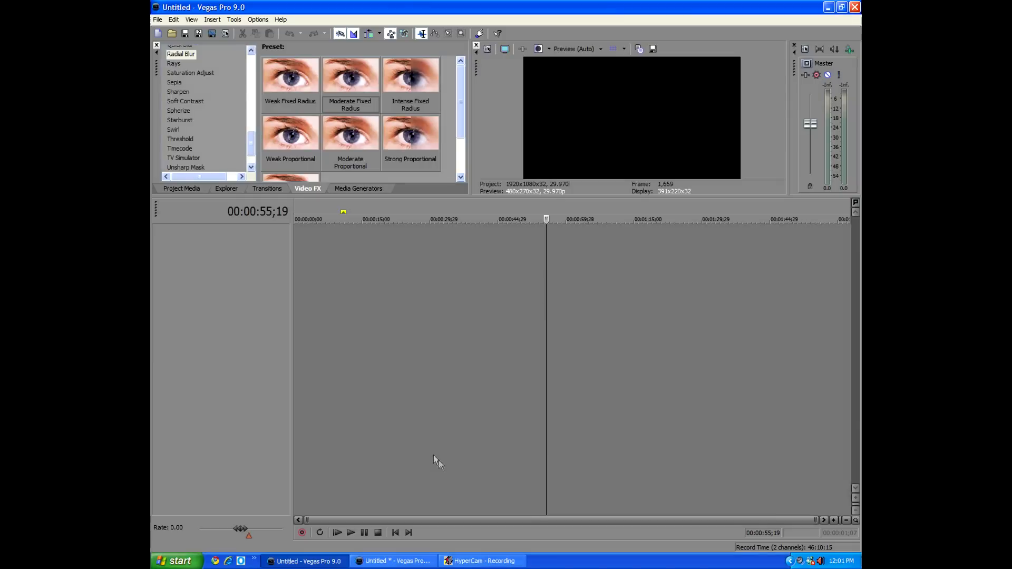
Add a new video track and insert a Text Media event at the project start
left_click(393, 533)
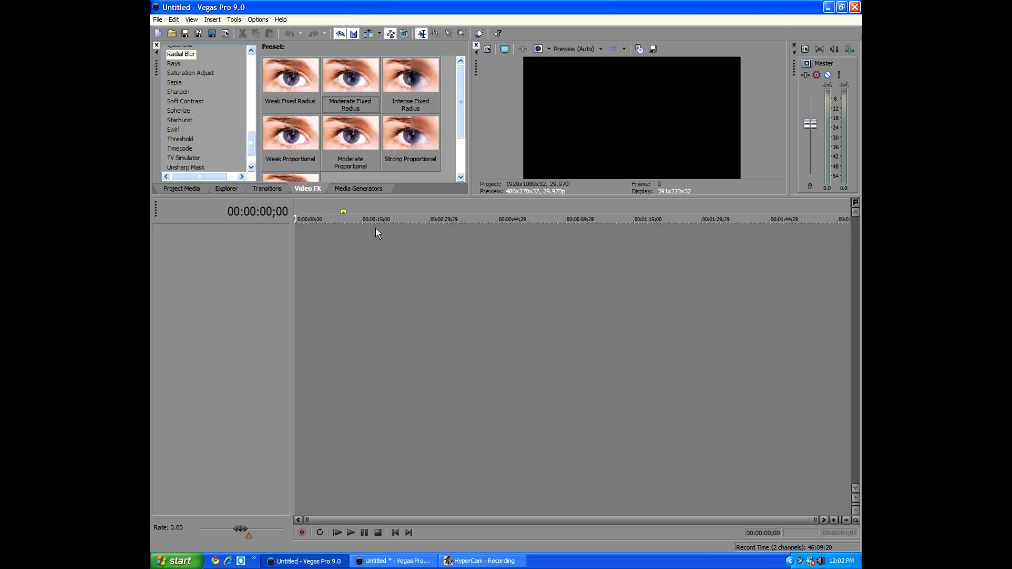
left_click(213, 19)
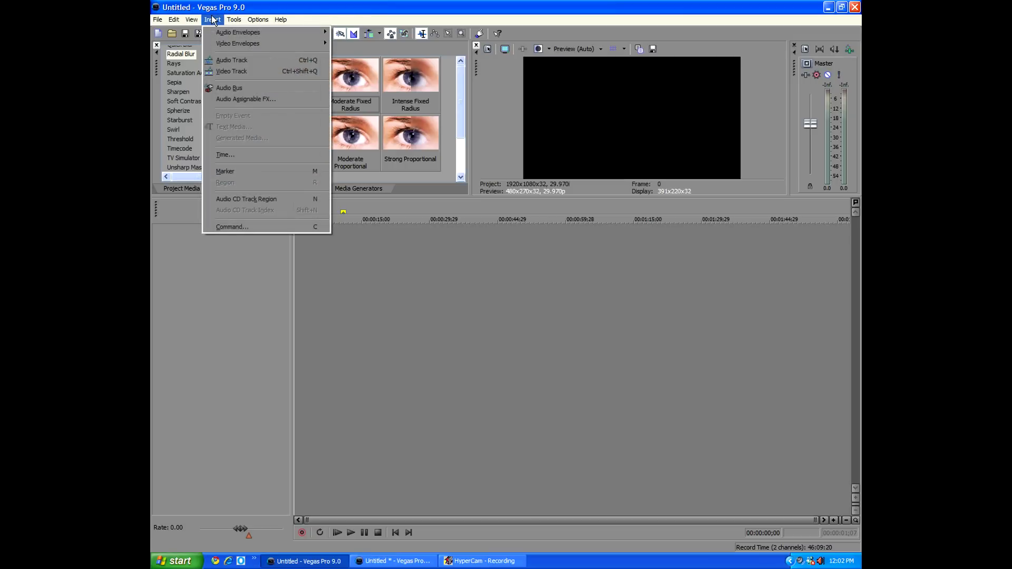
left_click(249, 72)
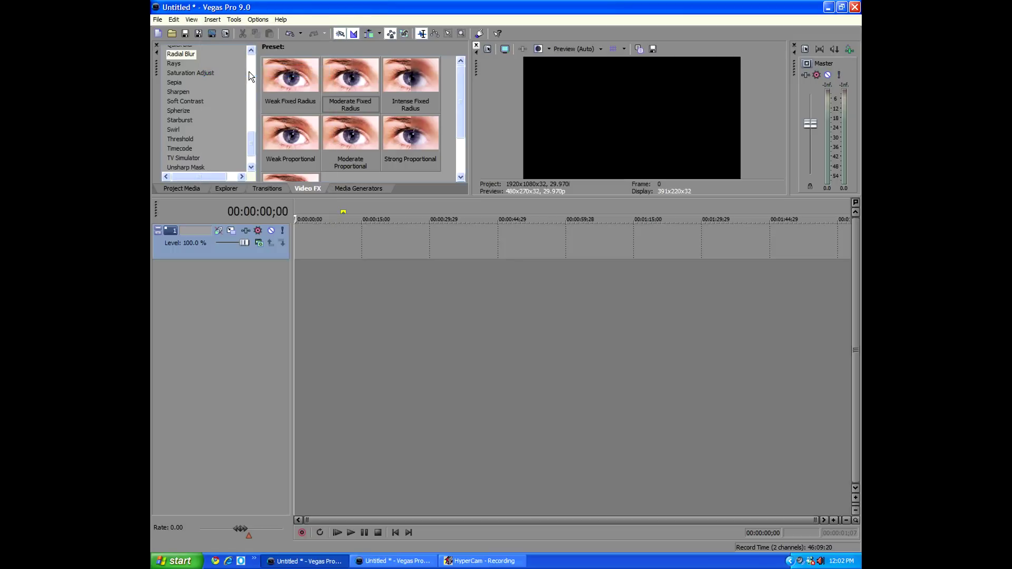
left_click(221, 20)
left_click(264, 127)
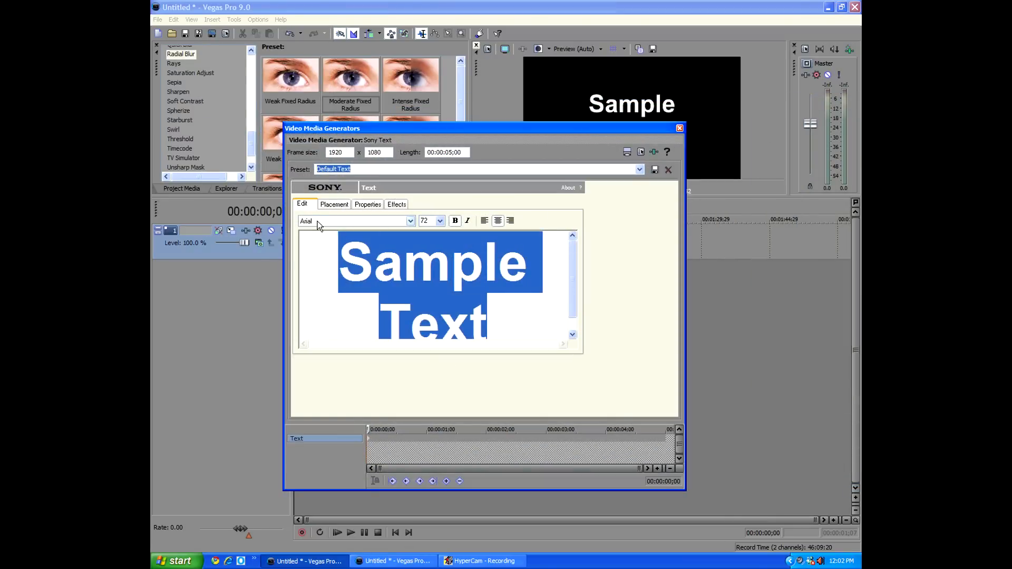
type("BRA PRODUCTIONS")
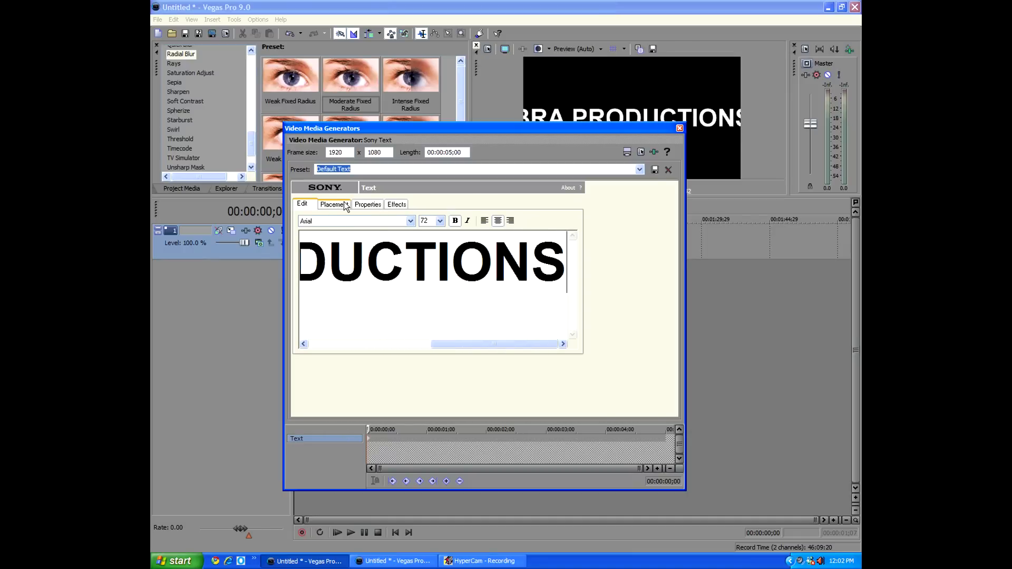
Set the BRA PRODUCTIONS title to size 48, check its colour properties and close the generator
left_click(335, 205)
left_click(314, 204)
left_click(440, 222)
left_click(435, 325)
left_click(441, 222)
left_click(433, 329)
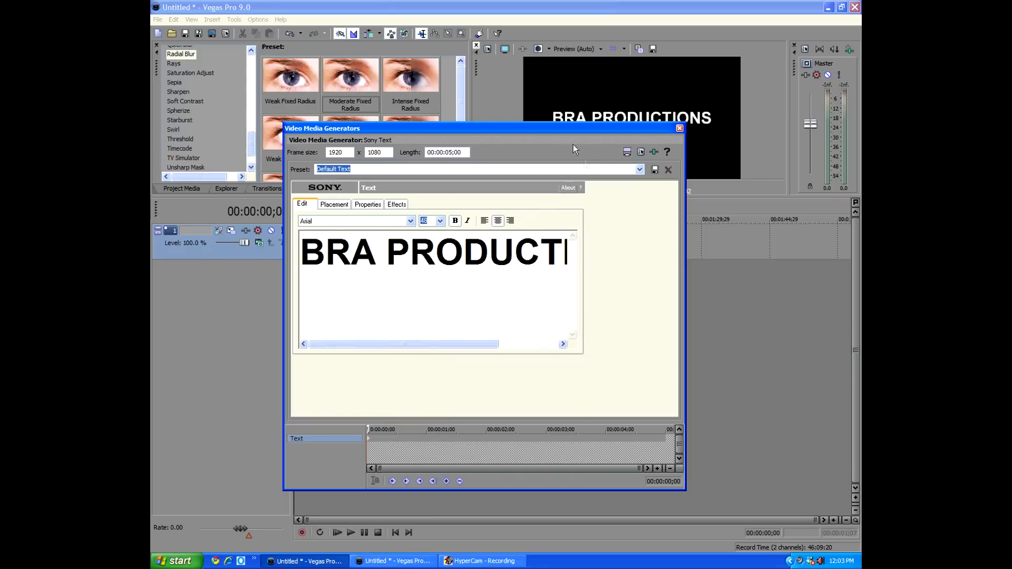
left_click_drag(576, 126, 576, 177)
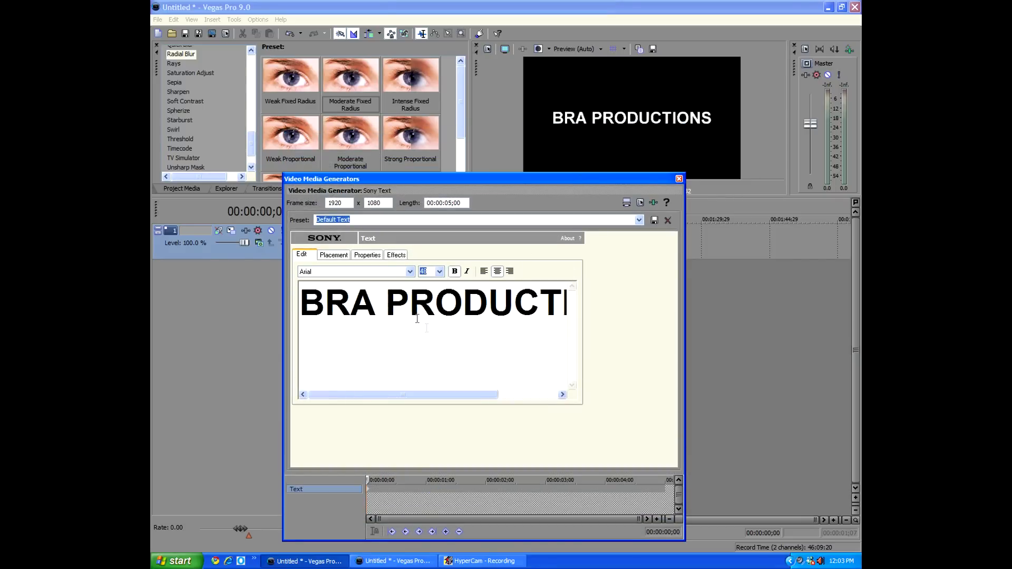
left_click(367, 255)
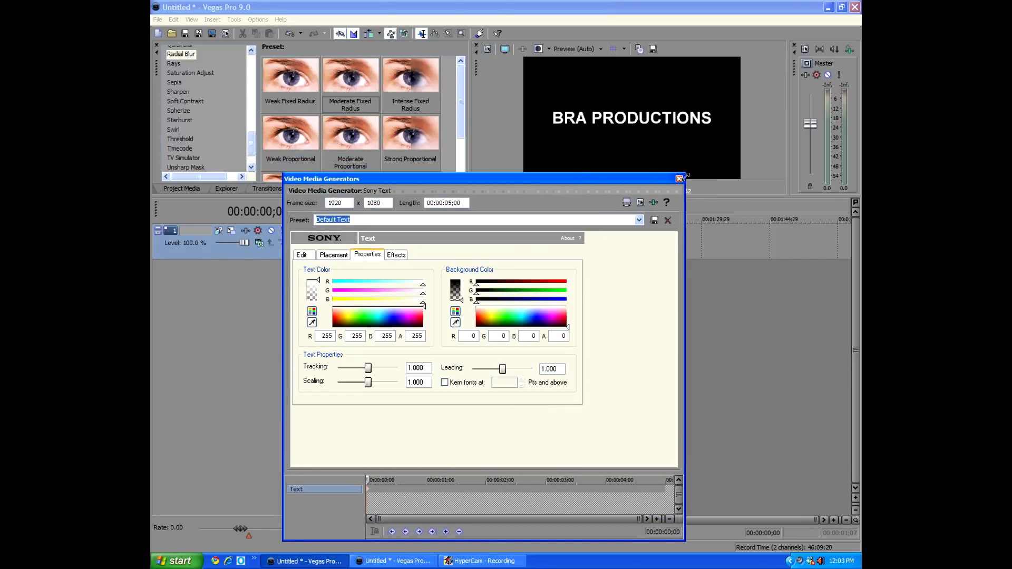
left_click(680, 179)
left_click(305, 284)
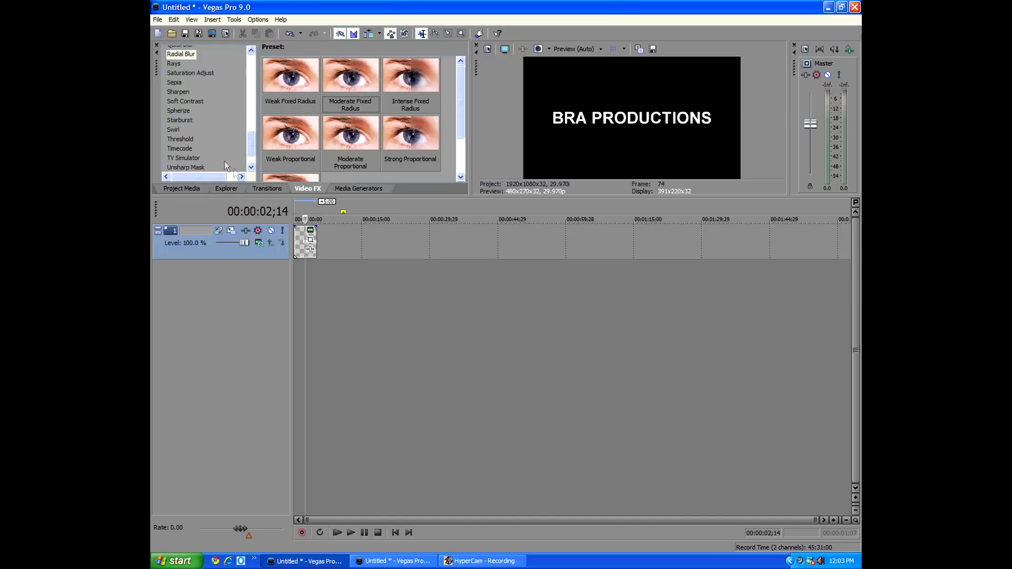
left_click_drag(251, 144, 258, 54)
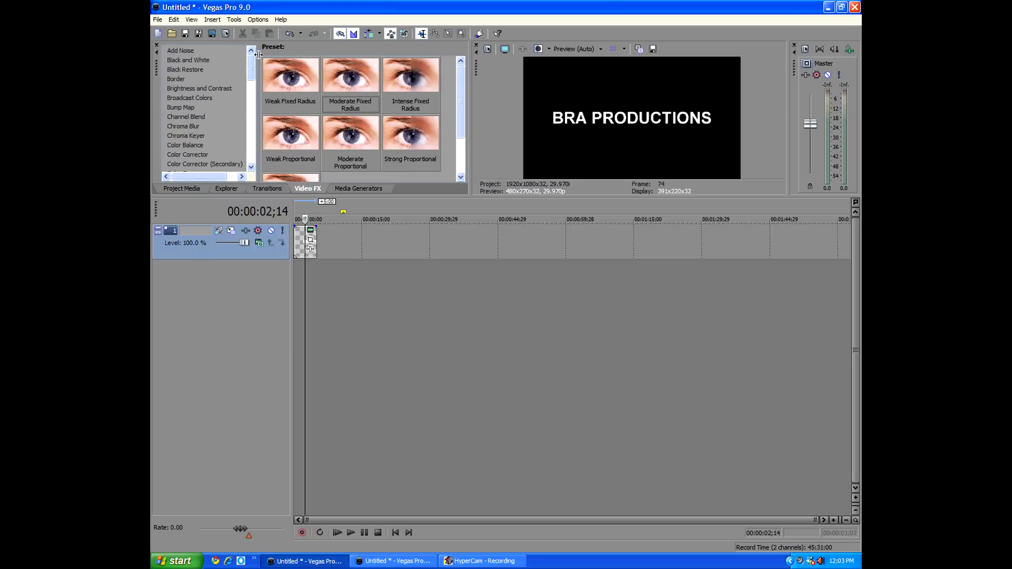
left_click_drag(255, 65, 262, 93)
Drag the Glint Sparkle preset from Video FX onto the title clip
left_click(179, 103)
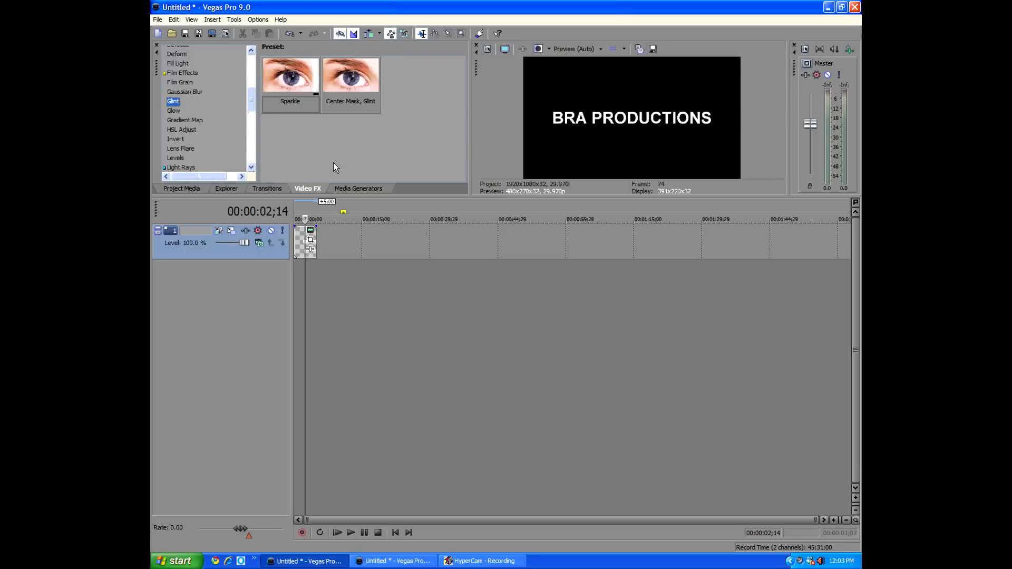
left_click_drag(299, 101, 304, 113)
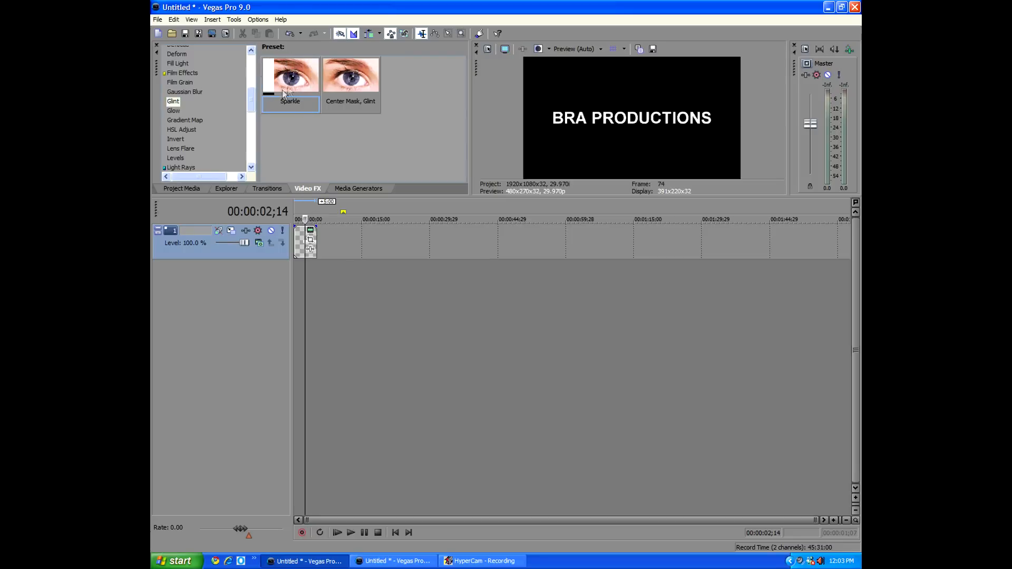
left_click_drag(346, 75, 304, 241)
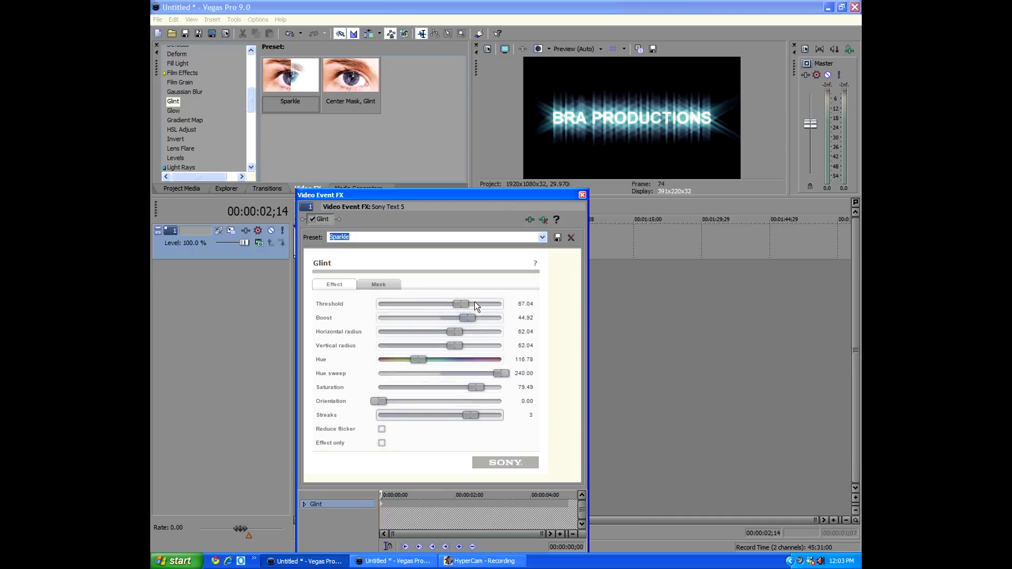
Set Glint to 1 streak, saturation 100 and horizontal radius about 29
left_click_drag(464, 415, 413, 419)
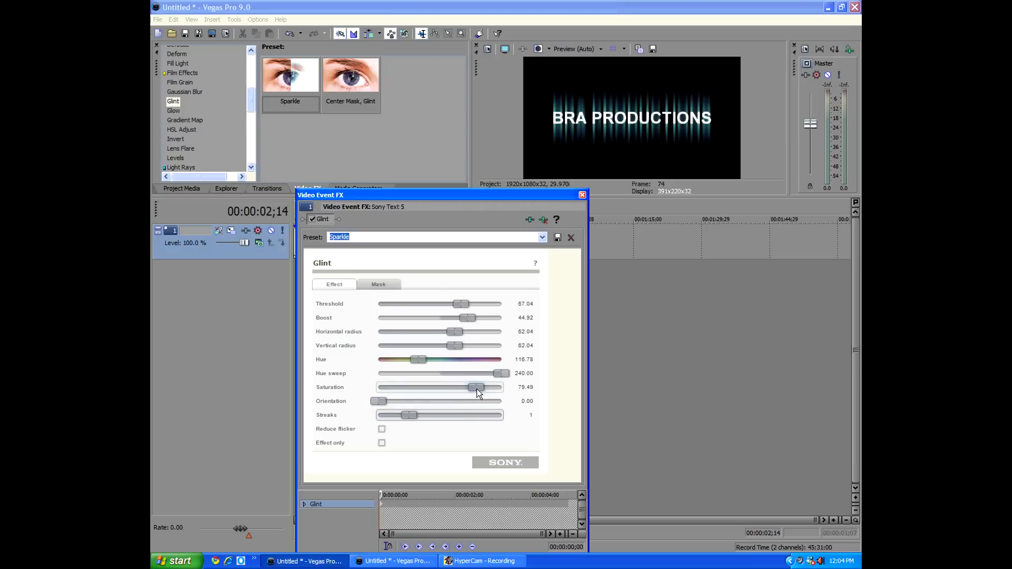
left_click_drag(477, 389, 507, 386)
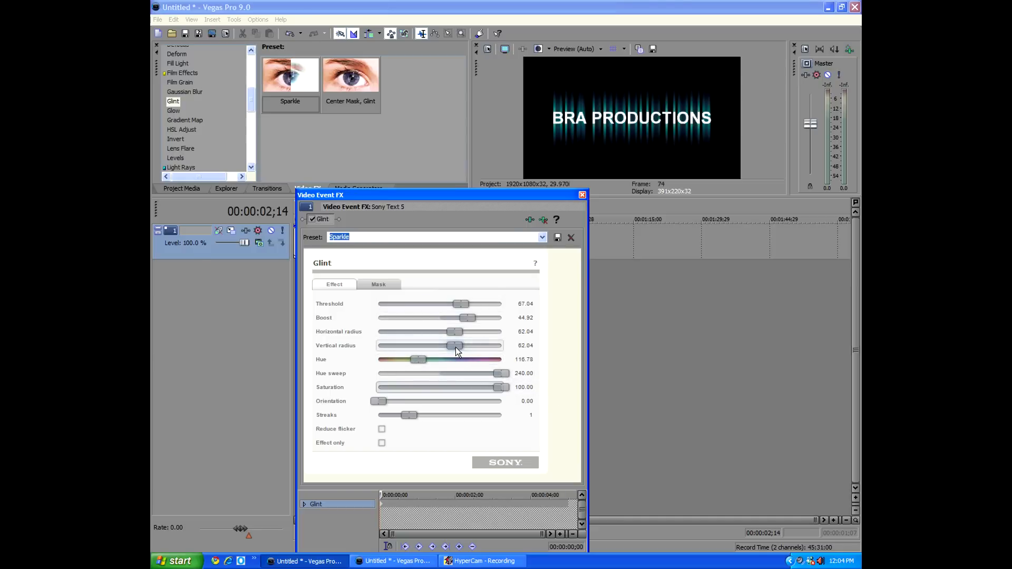
mouse_move(456, 330)
left_mouse_down()
mouse_move(414, 328)
mouse_move(497, 331)
left_mouse_up()
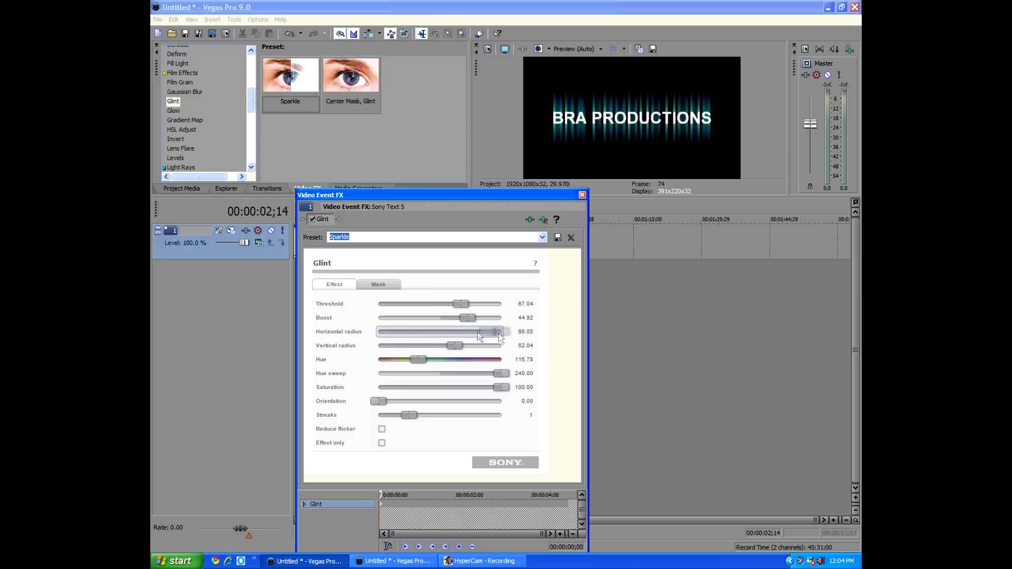
mouse_move(471, 337)
left_mouse_down()
mouse_move(501, 341)
mouse_move(443, 349)
mouse_move(380, 341)
mouse_move(419, 331)
mouse_move(396, 347)
left_mouse_up()
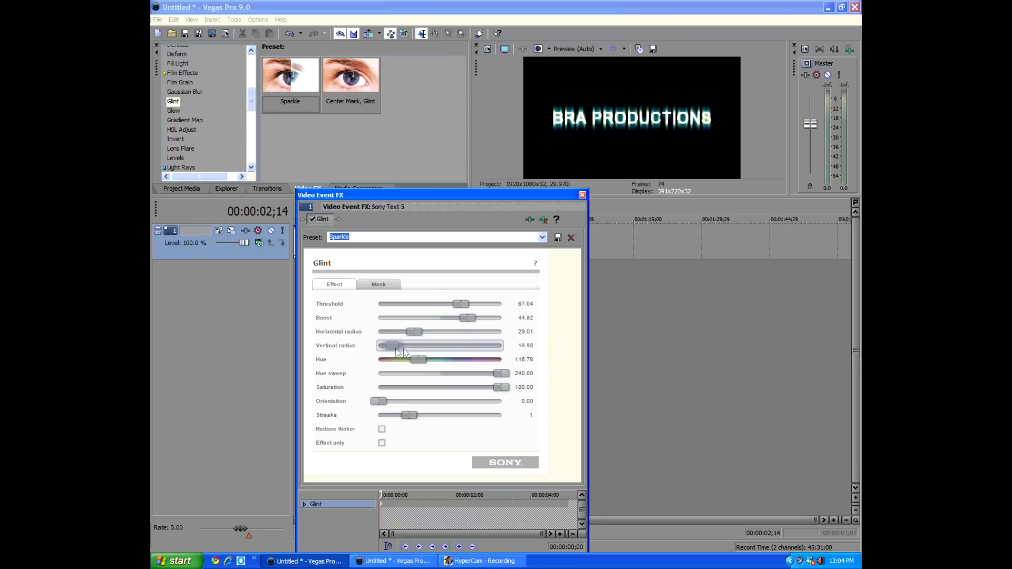
Set vertical radius 68, boost 100 and threshold about 80, moving the window aside
mouse_move(403, 348)
left_mouse_down()
mouse_move(466, 352)
mouse_move(486, 320)
mouse_move(514, 313)
left_mouse_up()
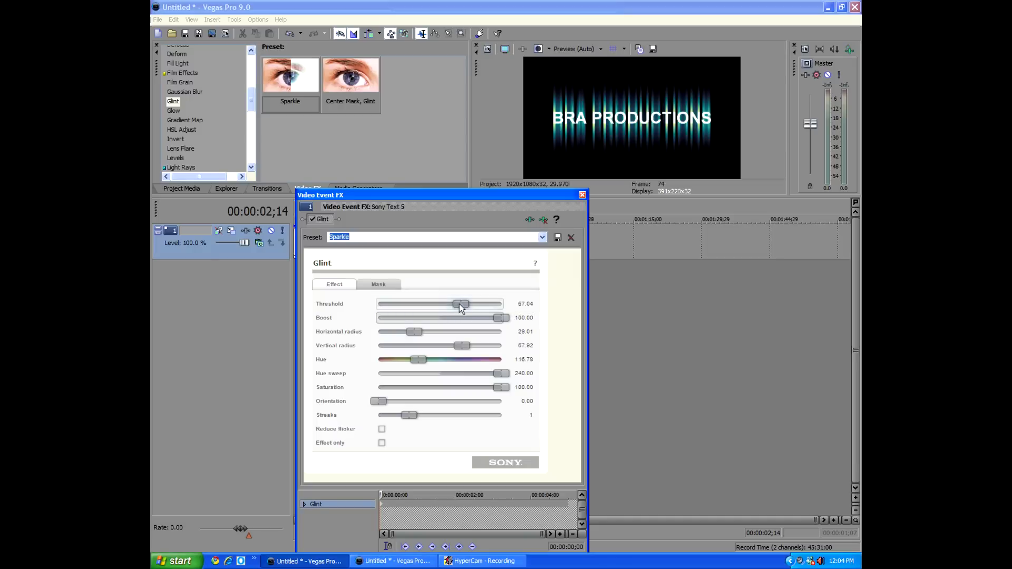
left_click_drag(460, 304, 481, 304)
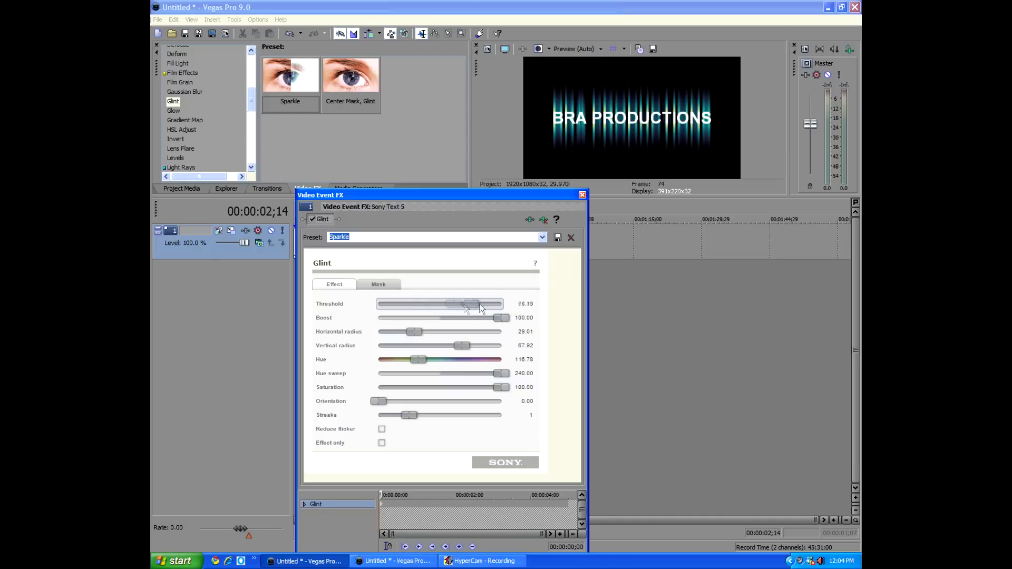
mouse_move(527, 302)
left_mouse_down()
mouse_move(379, 317)
mouse_move(490, 317)
mouse_move(479, 312)
left_mouse_up()
left_click_drag(495, 195, 606, 154)
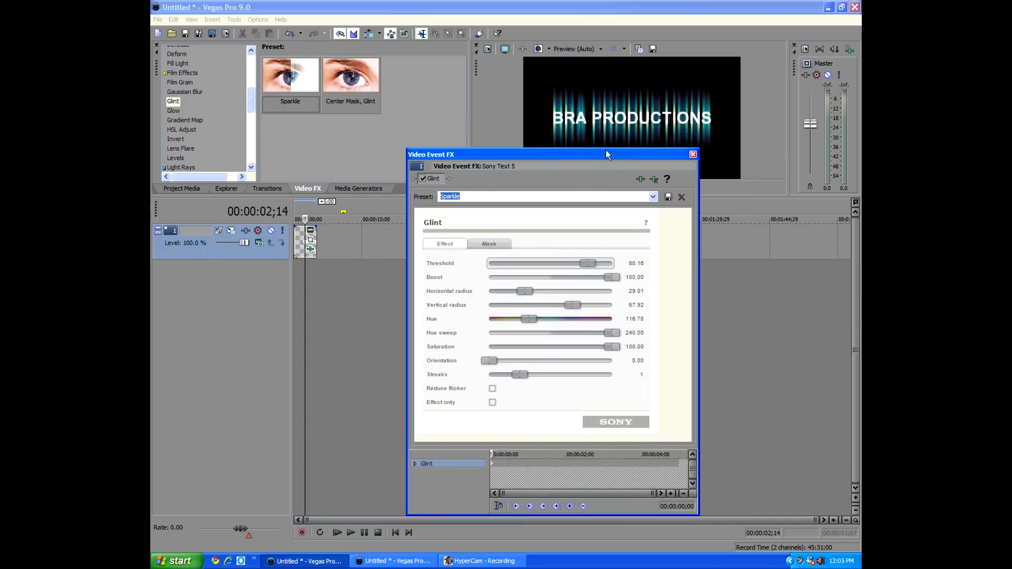
Lower the Glint vertical radius at the clip start and preview it
left_click(152, 231)
key("Home")
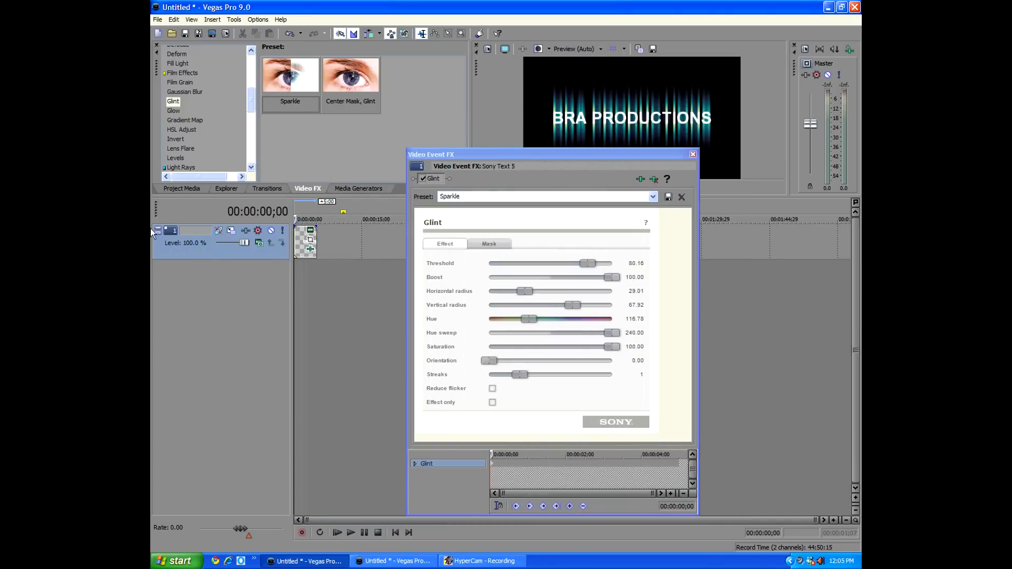
mouse_move(697, 515)
left_mouse_down()
mouse_move(756, 545)
mouse_move(767, 511)
left_mouse_up()
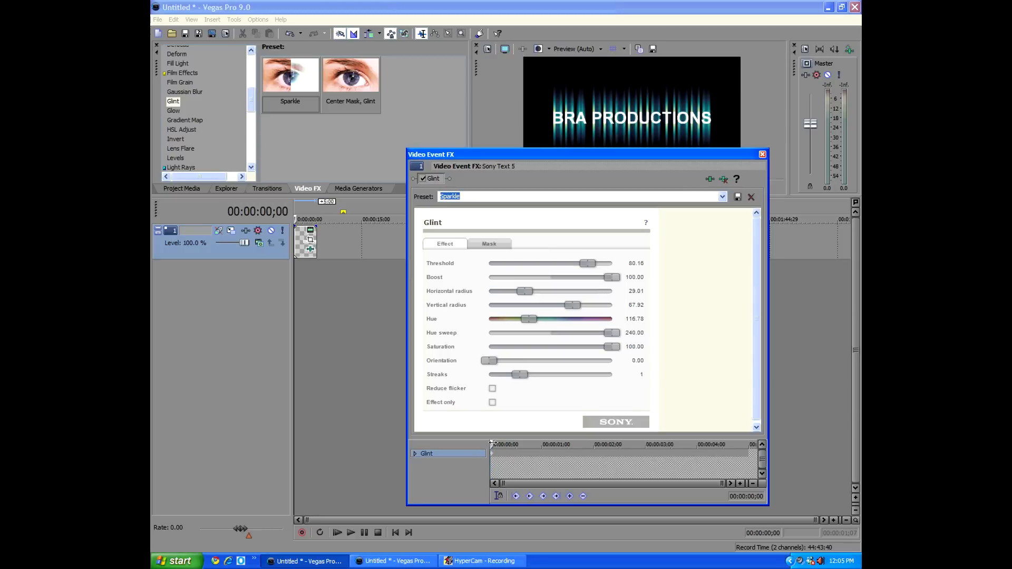
left_click_drag(573, 305, 483, 308)
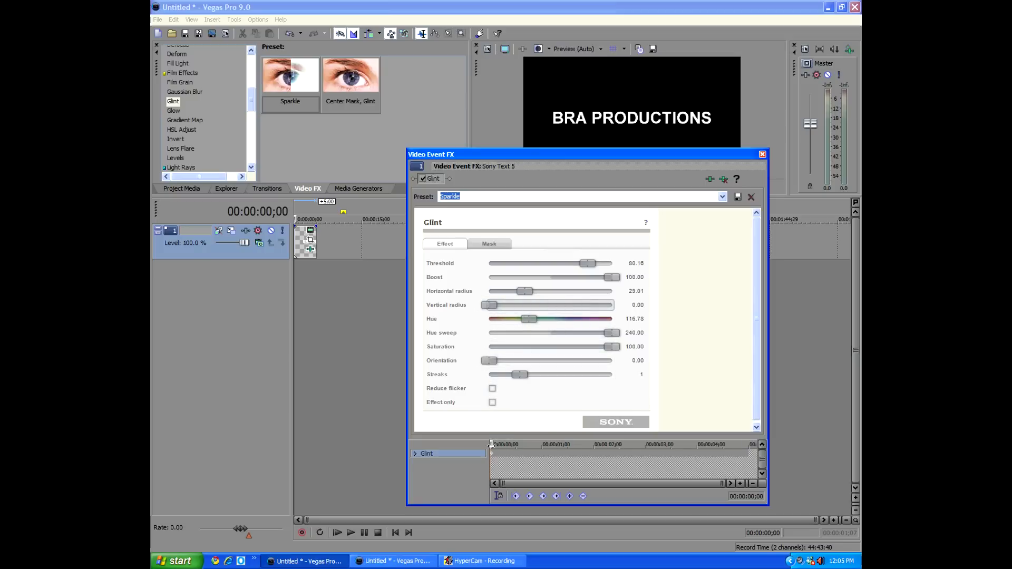
key("space")
Raise the vertical radius to its maximum at about three seconds
left_click_drag(631, 456, 645, 456)
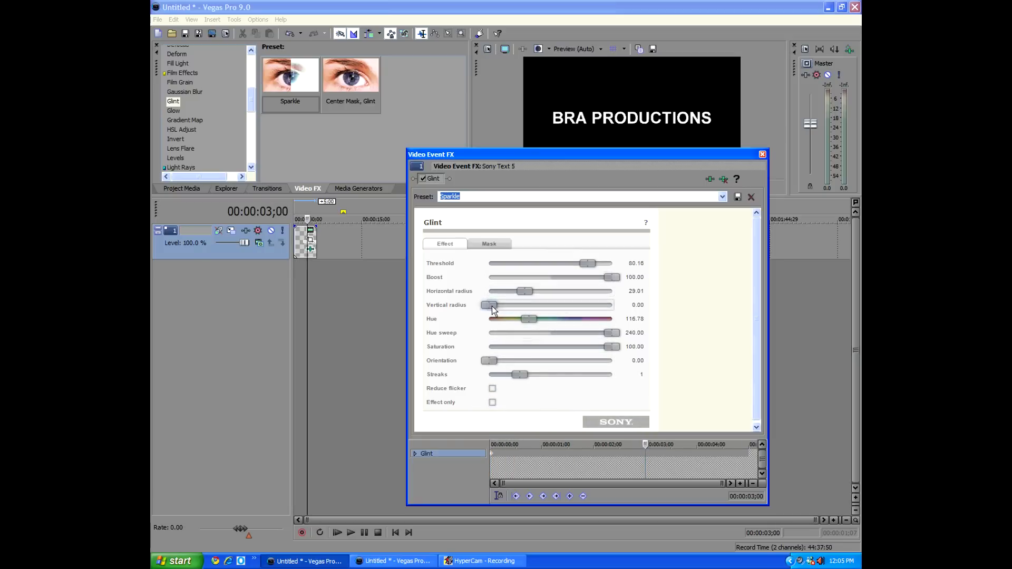
left_click_drag(492, 306, 569, 310)
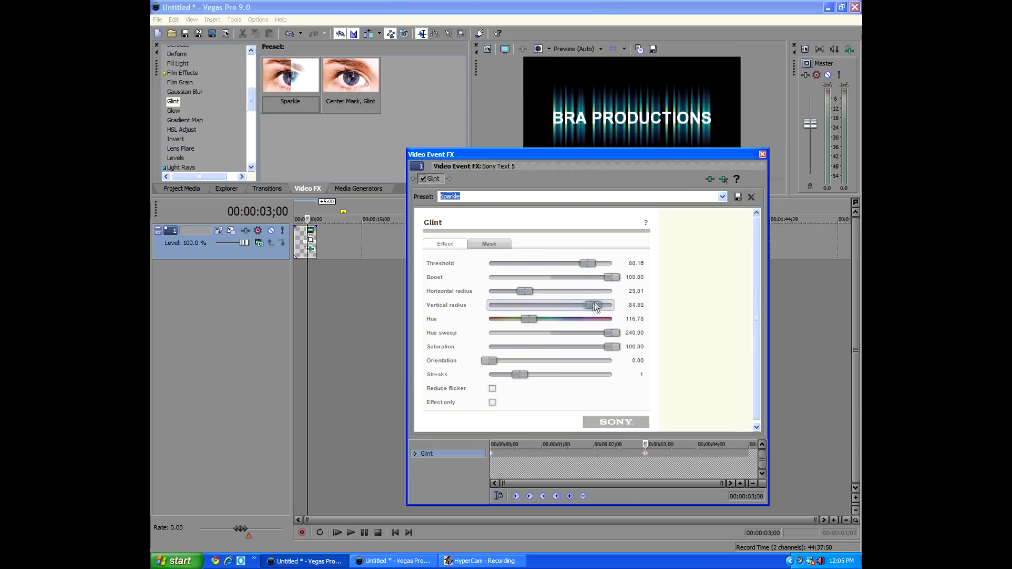
left_click_drag(596, 307, 641, 311)
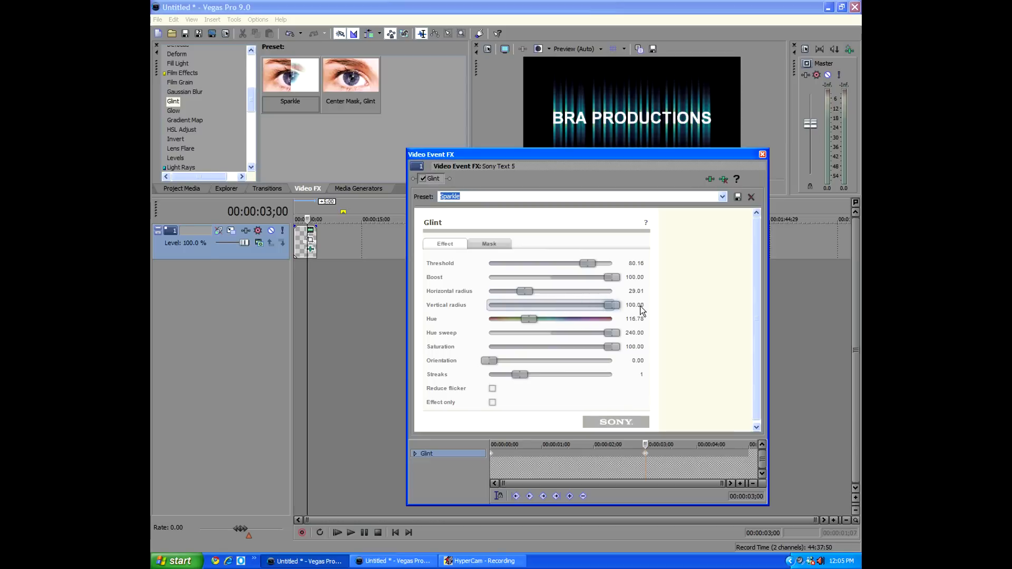
left_click_drag(650, 457, 533, 434)
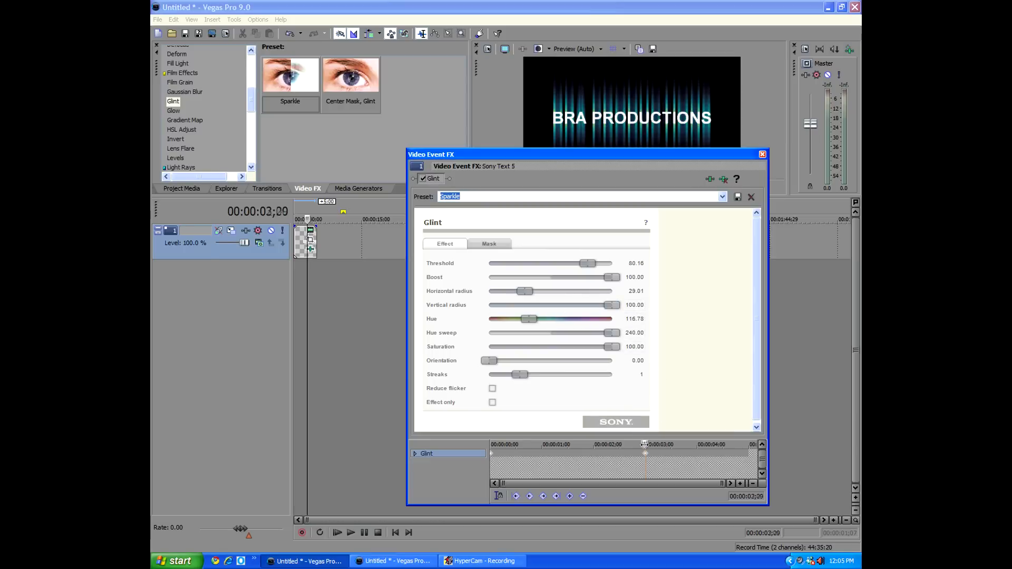
Move the Glint keyframes to the clip start and about four seconds, then close the settings
left_click(585, 444)
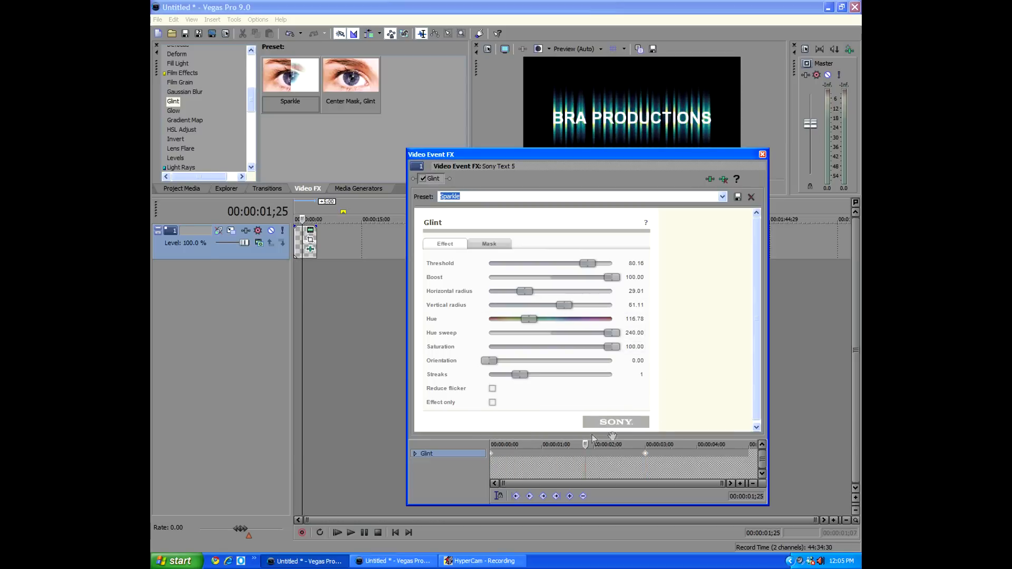
left_click_drag(647, 455, 702, 457)
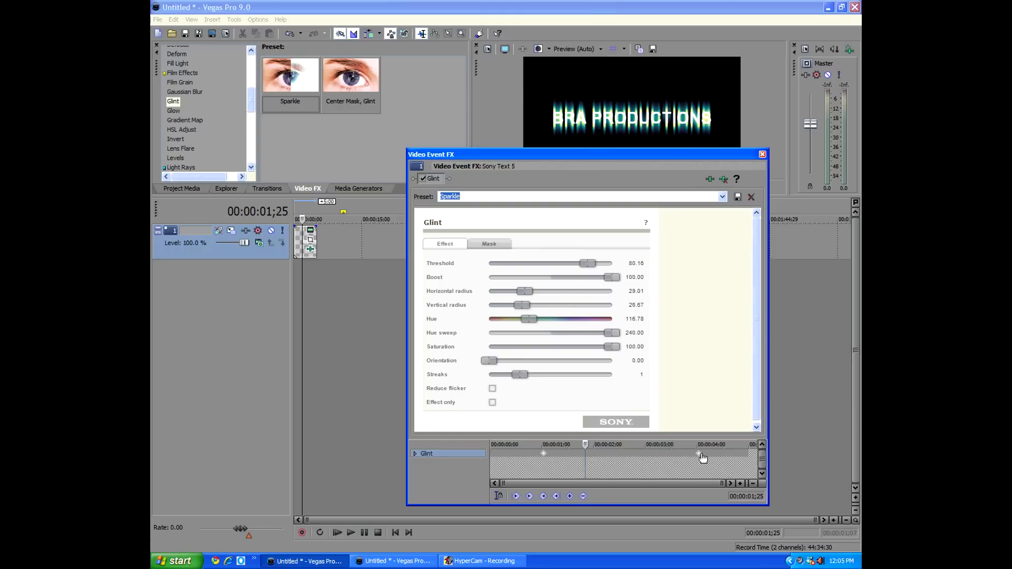
left_click(700, 456)
left_click_drag(545, 458, 504, 453)
left_click(514, 454)
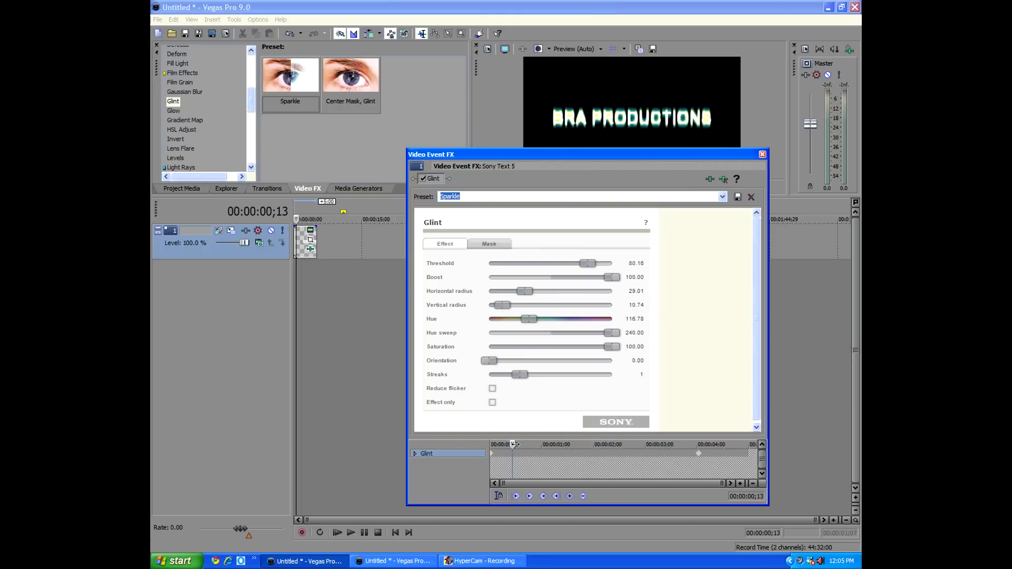
mouse_move(494, 444)
left_mouse_down()
mouse_move(648, 445)
mouse_move(625, 445)
left_mouse_up()
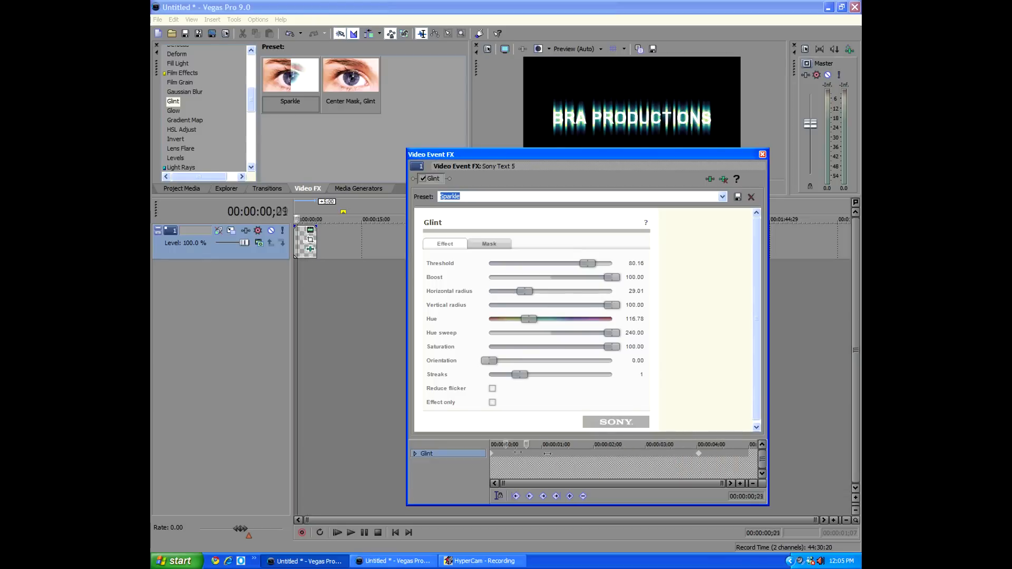
left_click(763, 155)
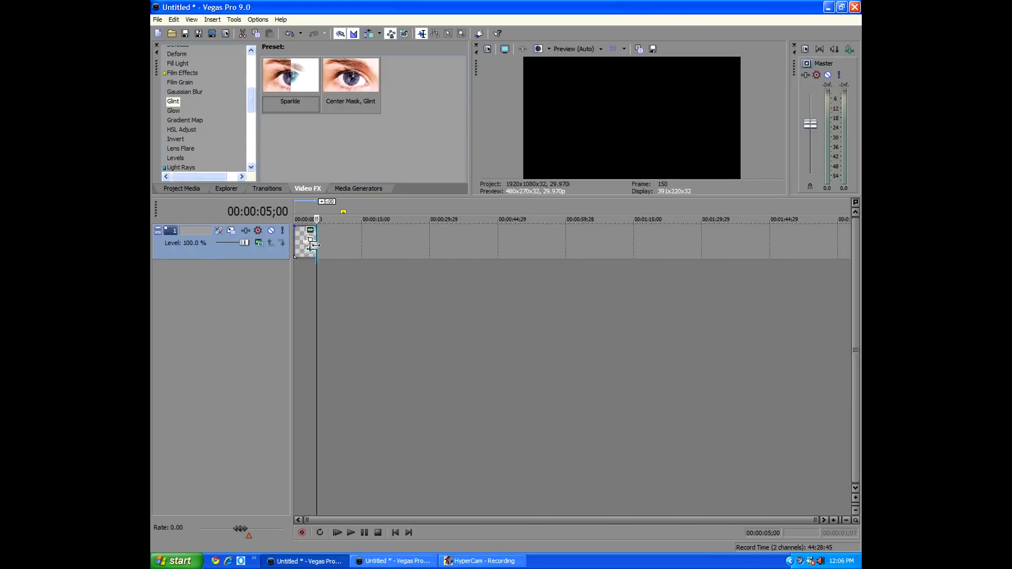
Lengthen the title clip and choose the Radial Blur 'Reset to None' preset
left_click_drag(317, 244, 349, 244)
left_click_drag(309, 284, 341, 282)
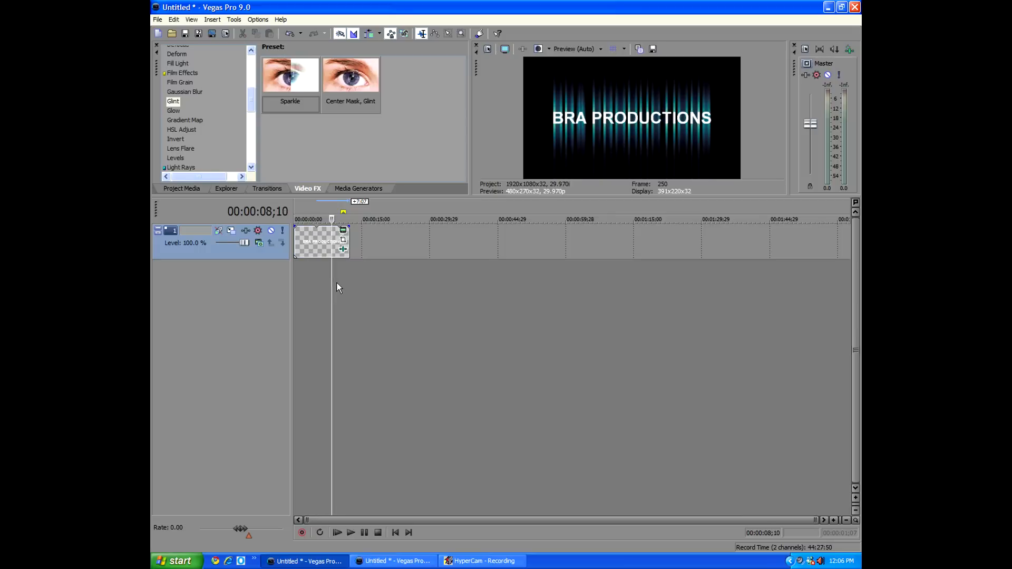
left_click(320, 285)
left_click(323, 285)
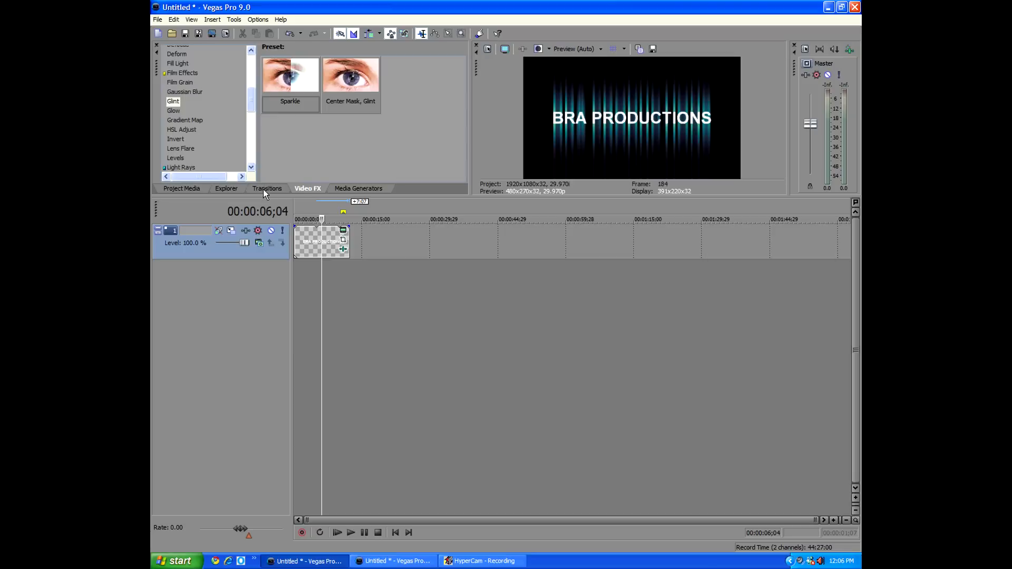
left_click_drag(249, 97, 253, 136)
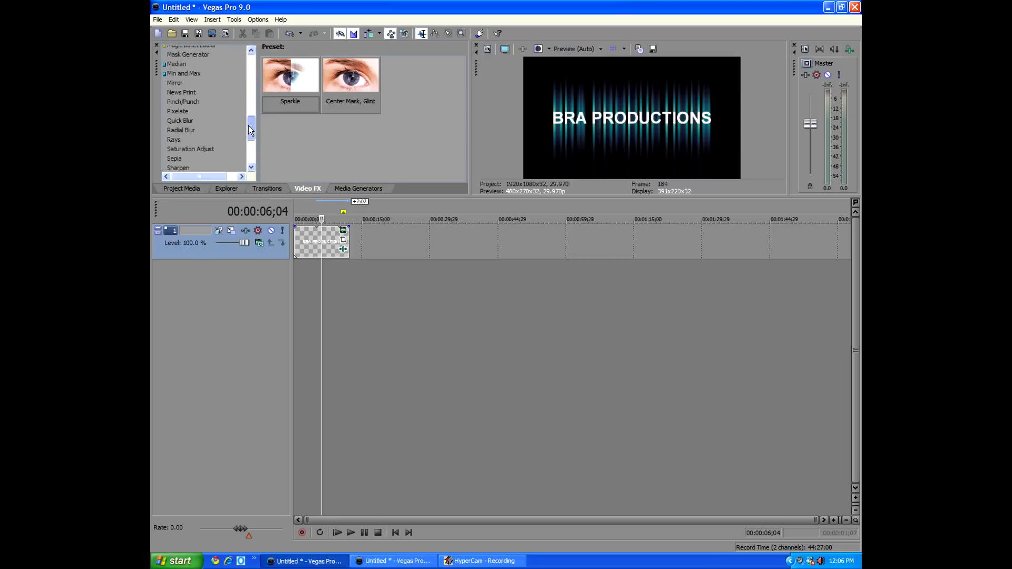
scroll(254, 136, "up", 1)
left_click(178, 105)
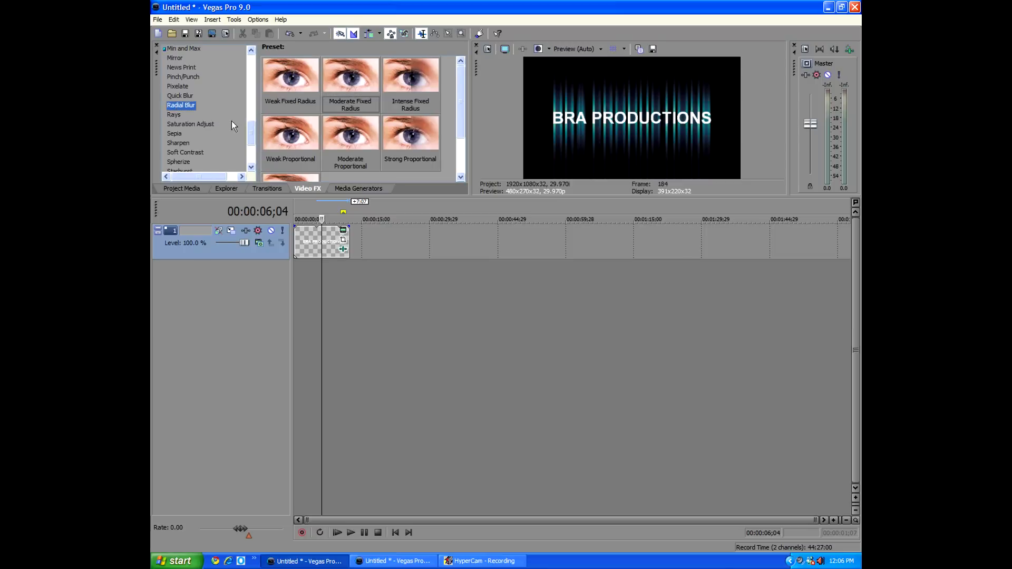
scroll(340, 135, "down", 1)
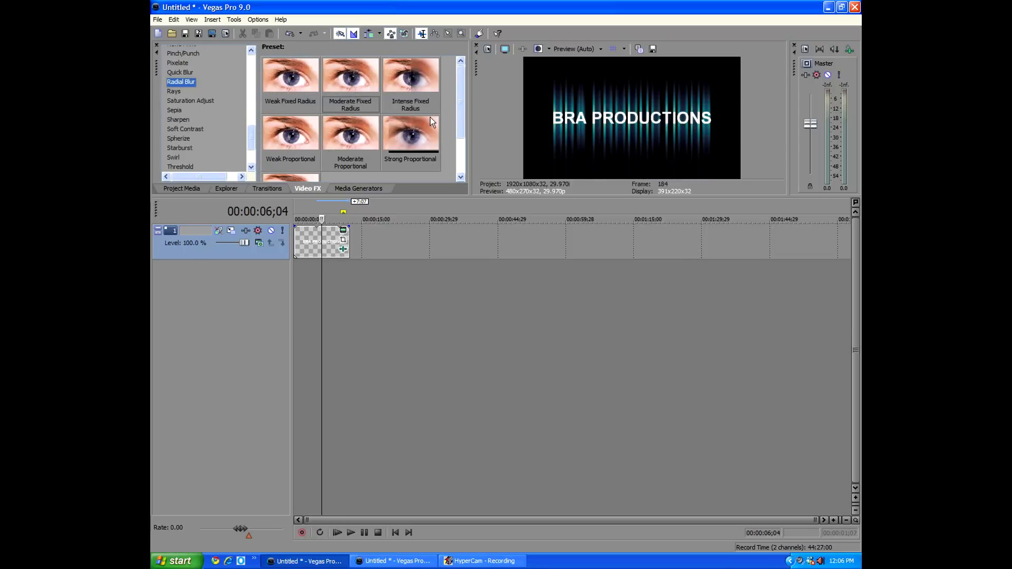
left_click_drag(462, 114, 339, 157)
left_click(307, 164)
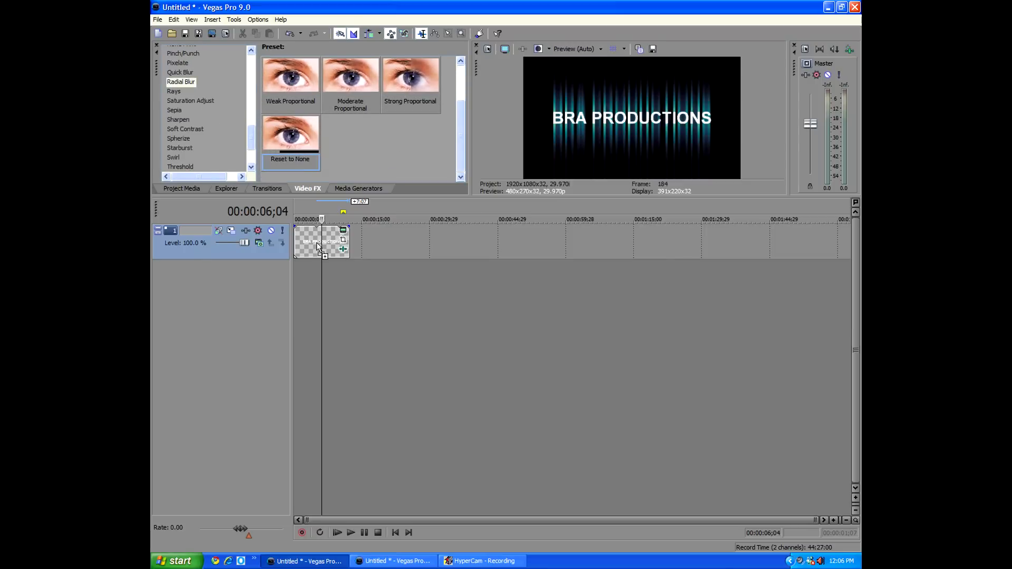
Apply Radial Blur to the title and add a keyframe at about four seconds
left_click_drag(319, 247, 319, 248)
left_click_drag(492, 445, 576, 444)
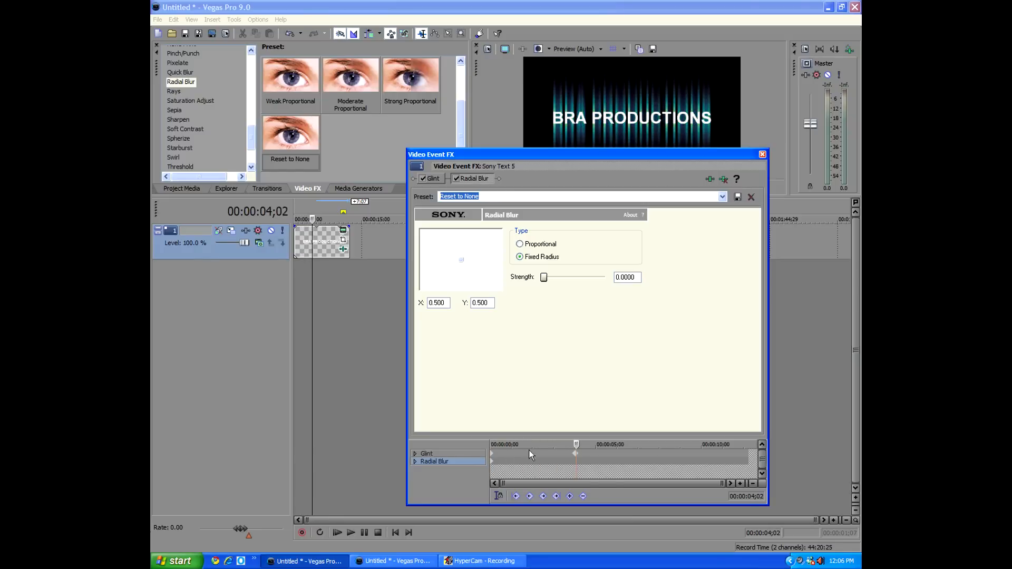
left_click_drag(576, 445, 575, 444)
double_click(575, 463)
left_click_drag(575, 469, 556, 468)
Raise the Radial Blur strength to about 0.82 on the later keyframe
left_click(447, 462)
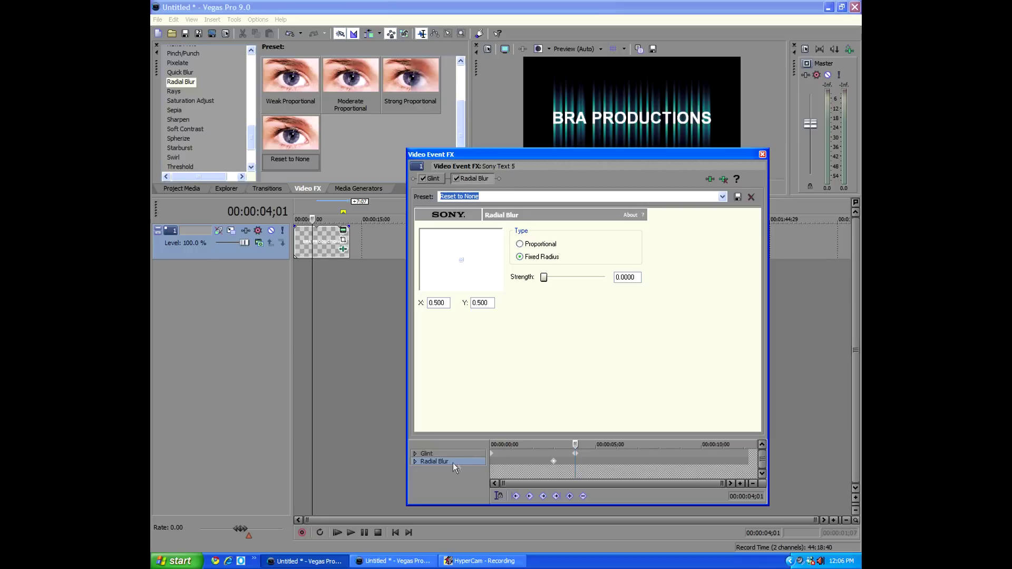
left_click(501, 454)
left_click(554, 453)
left_click(554, 460)
key("Return")
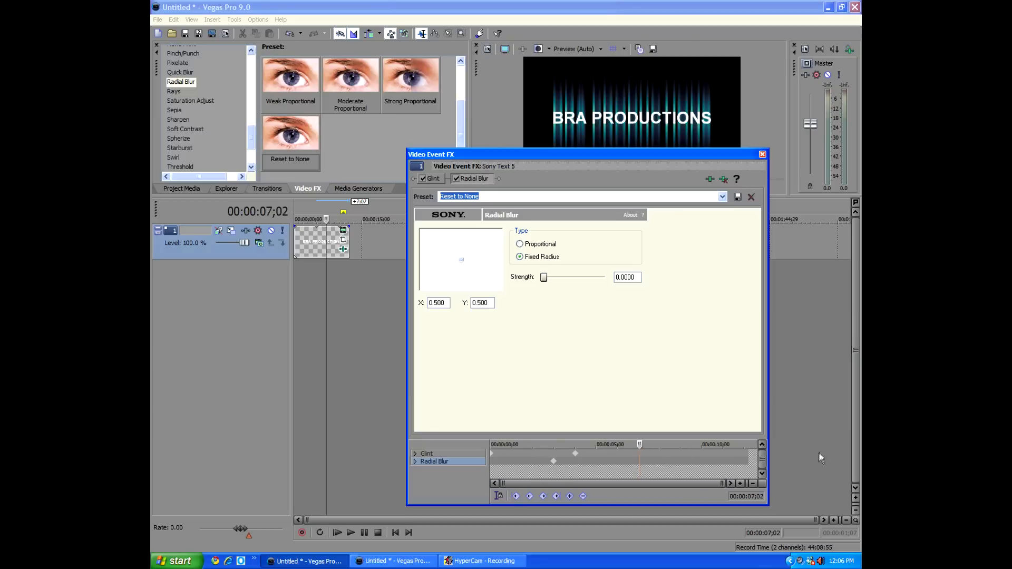
mouse_move(544, 277)
left_mouse_down()
mouse_move(615, 283)
mouse_move(585, 279)
mouse_move(597, 280)
left_mouse_up()
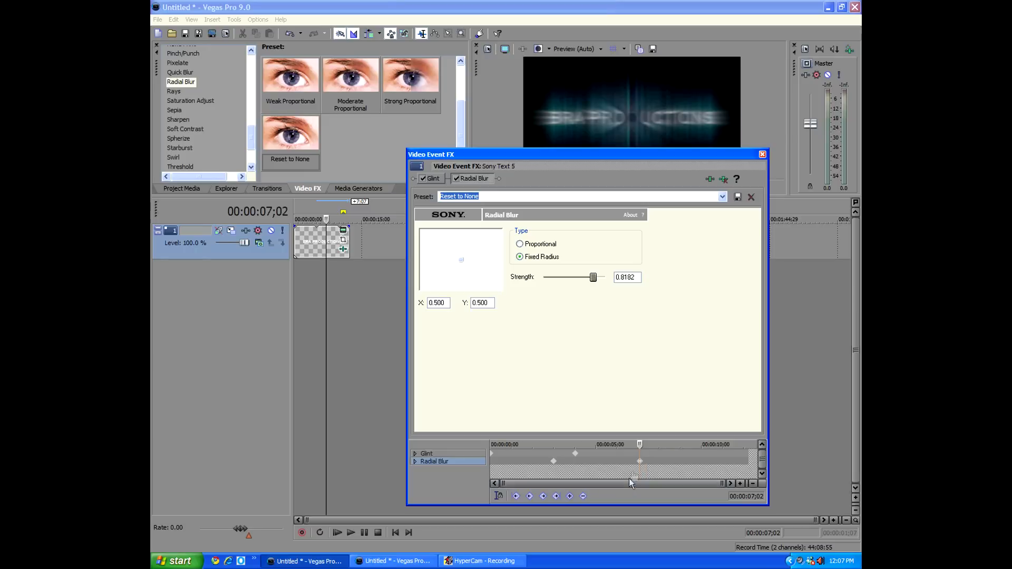
Smooth the blur keyframe's interpolation and close the effect settings
left_click_drag(657, 461, 540, 460)
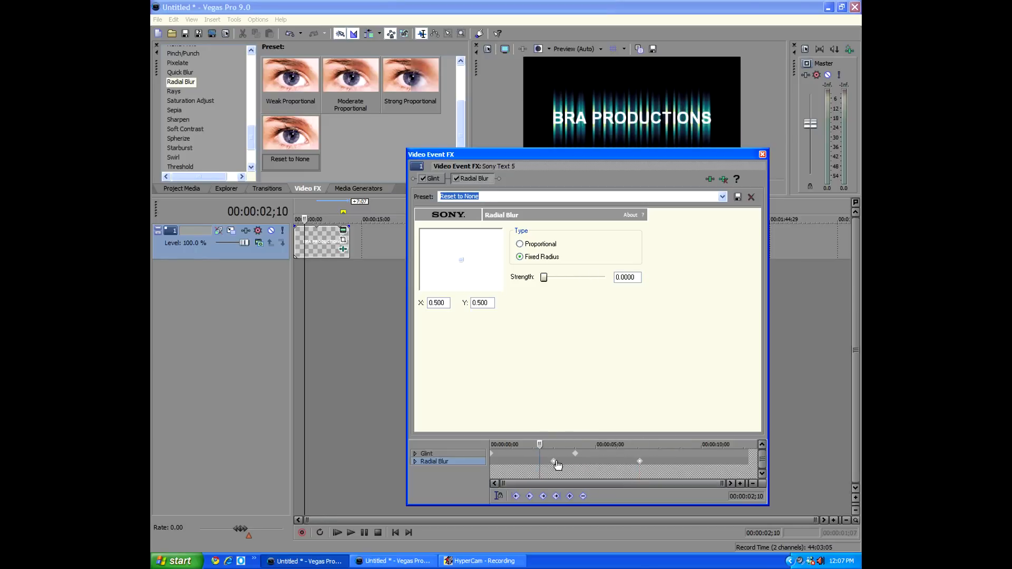
right_click(555, 461)
left_click(583, 435)
left_click(763, 154)
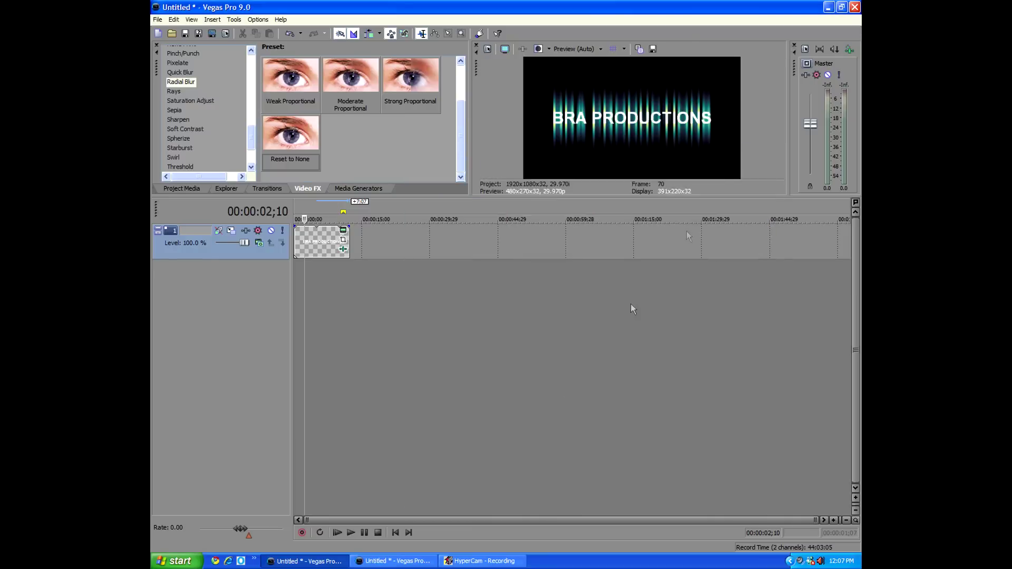
Replay the title, then pull the Radial Blur keyframes earlier
left_click(395, 532)
left_click(355, 534)
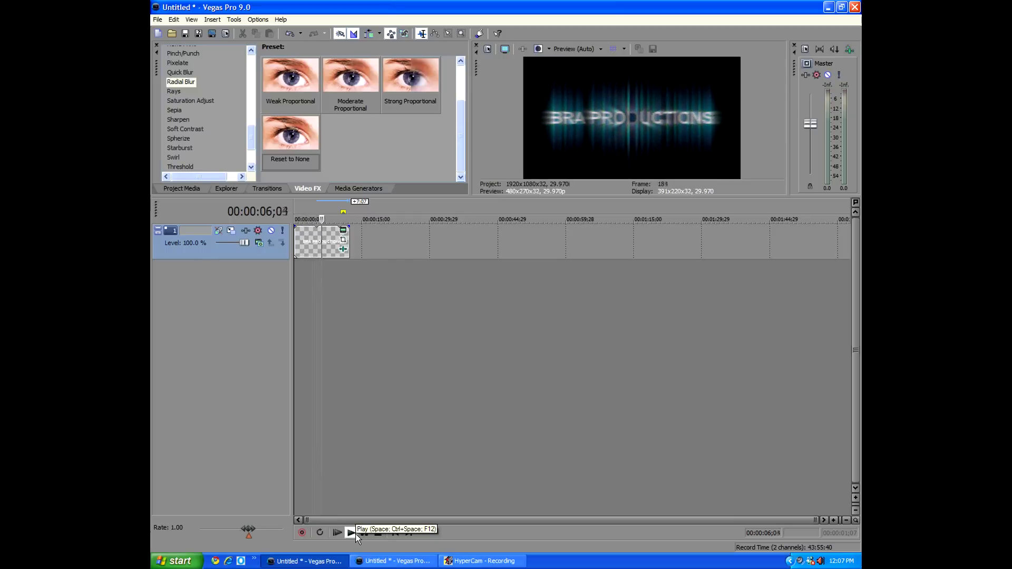
left_click(365, 533)
left_click(344, 251)
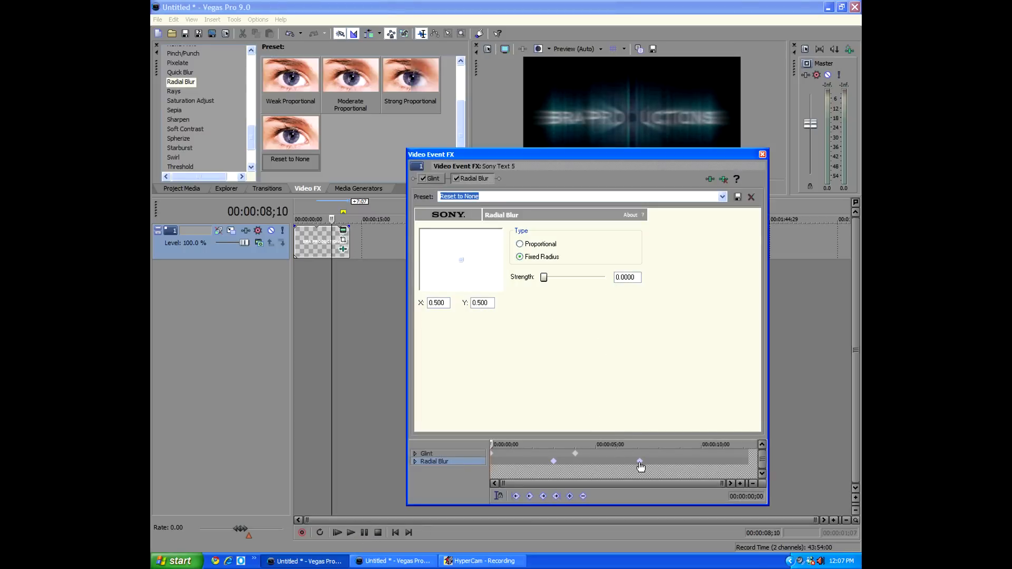
left_click_drag(641, 467, 608, 465)
left_click_drag(577, 455, 541, 463)
left_click_drag(606, 462, 600, 467)
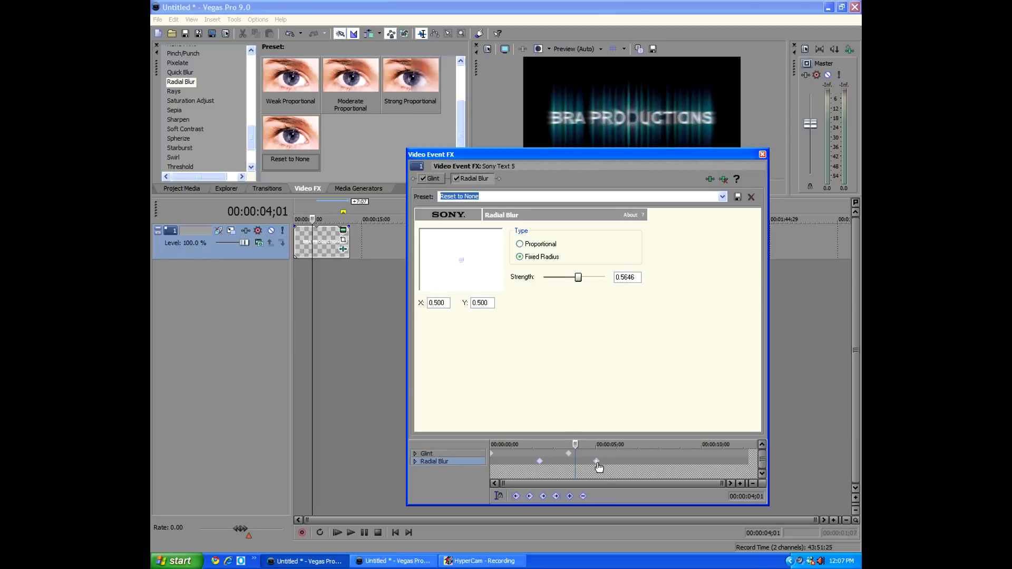
Review playback, close the blur settings and trim the title event's end shorter
left_click(396, 532)
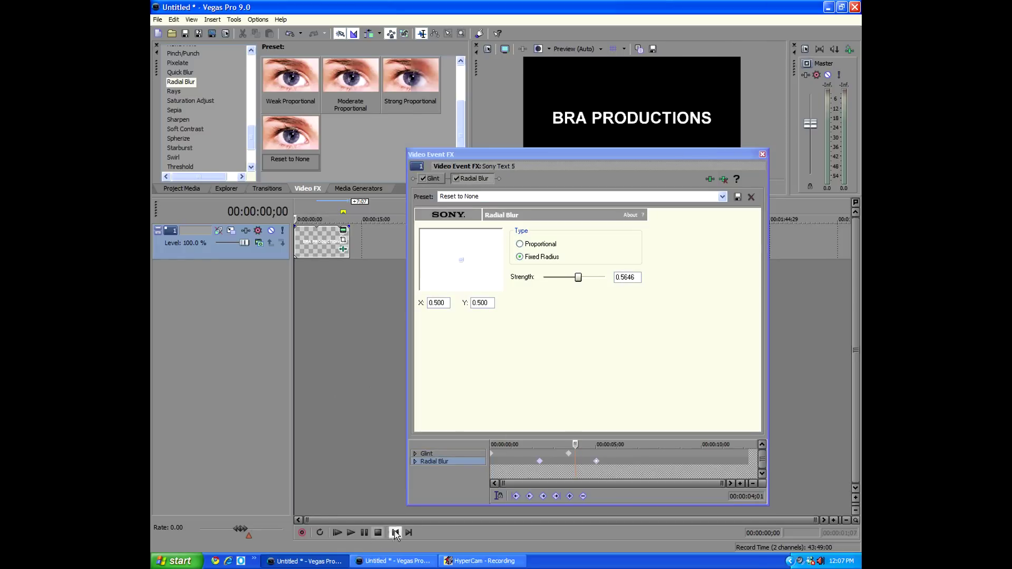
left_click(357, 534)
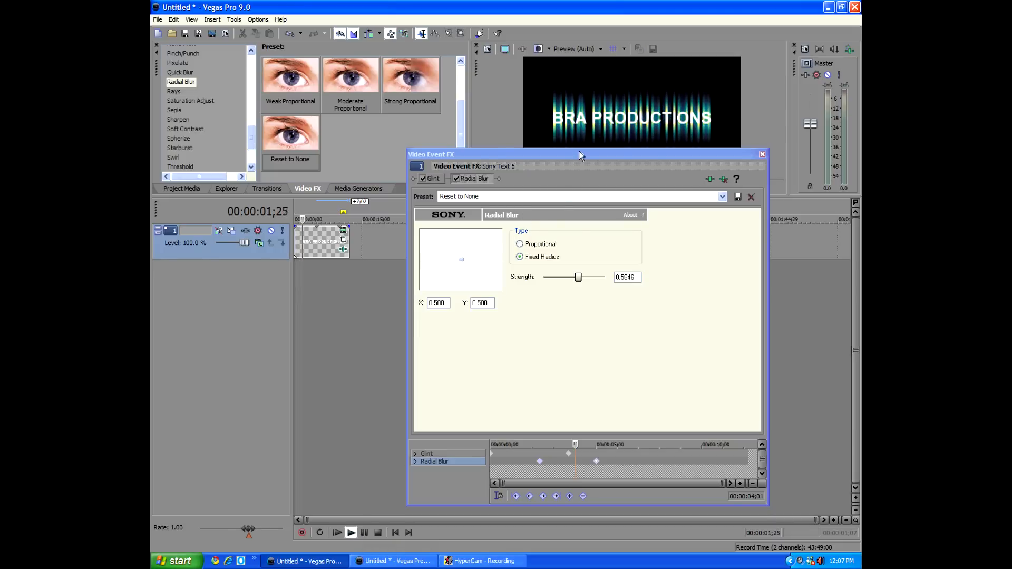
left_click_drag(580, 155, 578, 196)
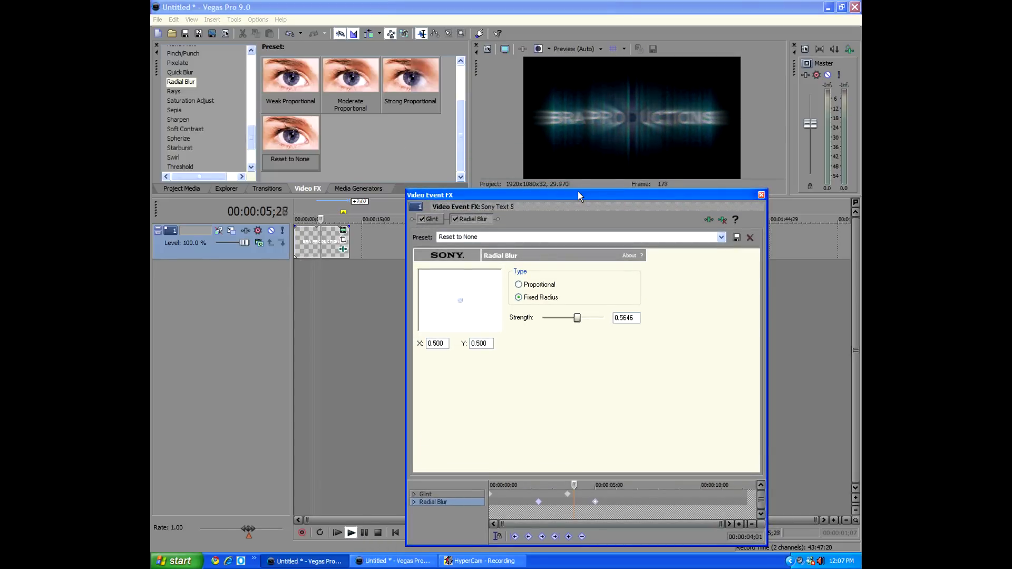
left_click_drag(578, 196, 580, 148)
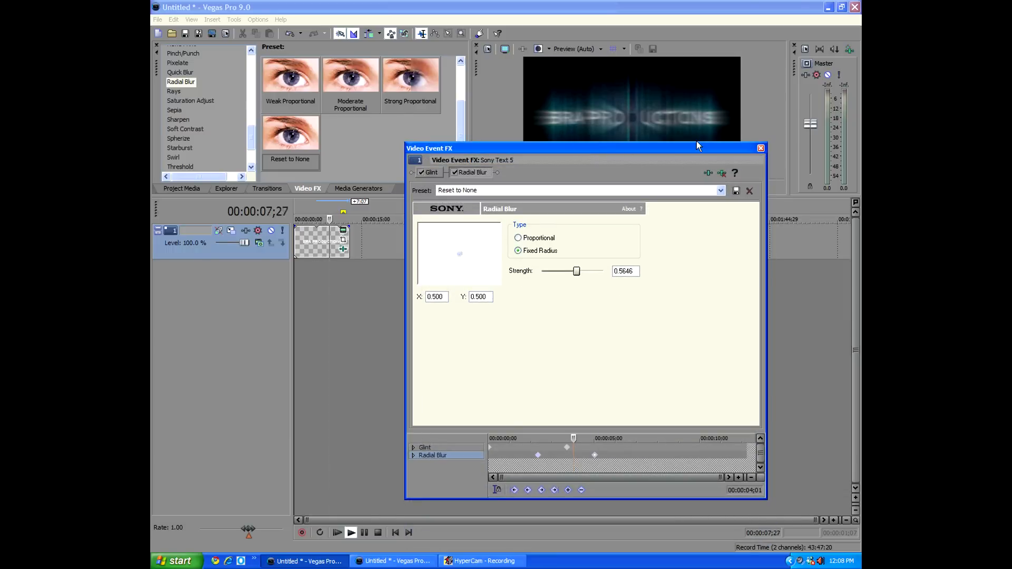
left_click(761, 149)
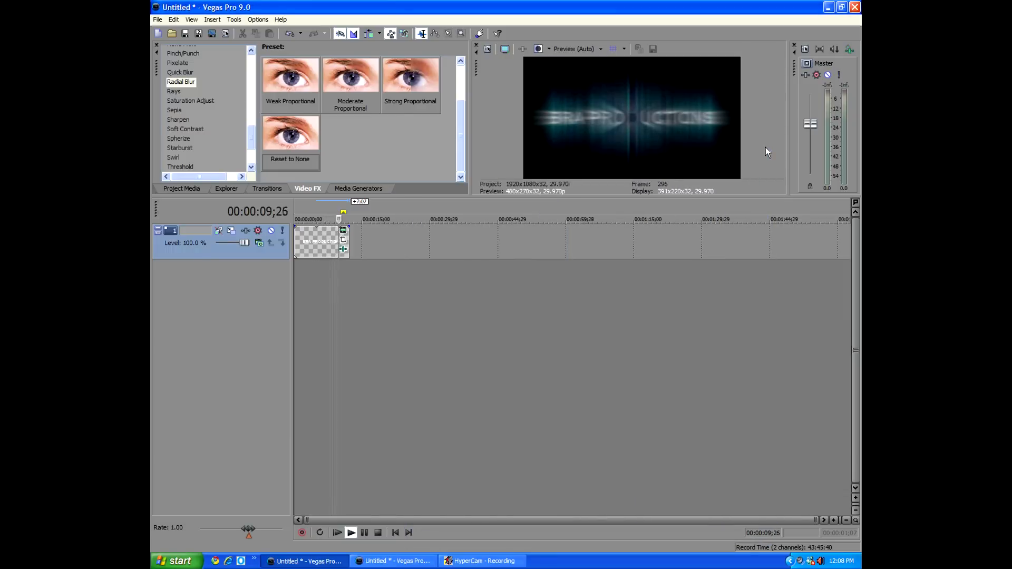
key("Return")
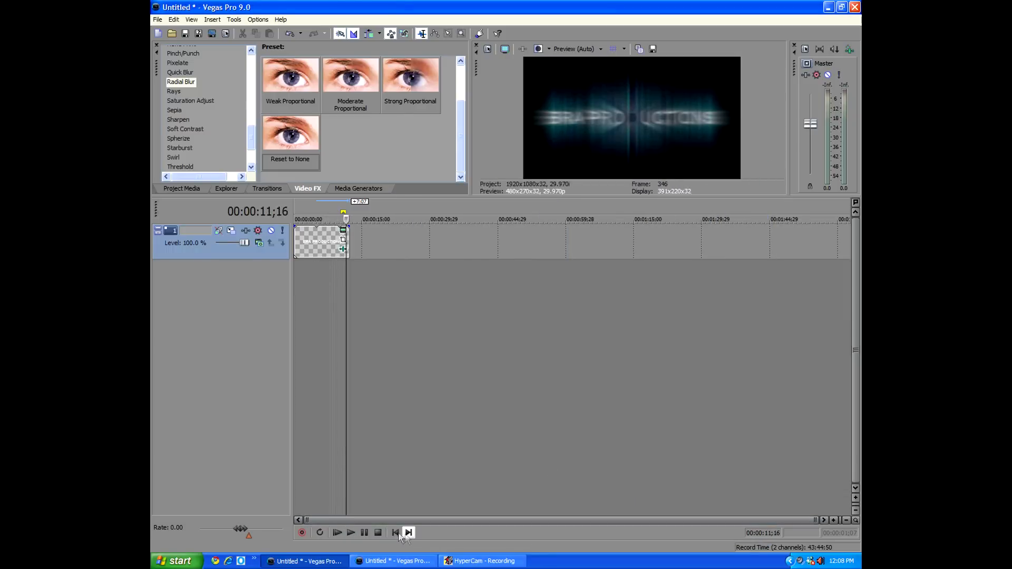
left_click(394, 534)
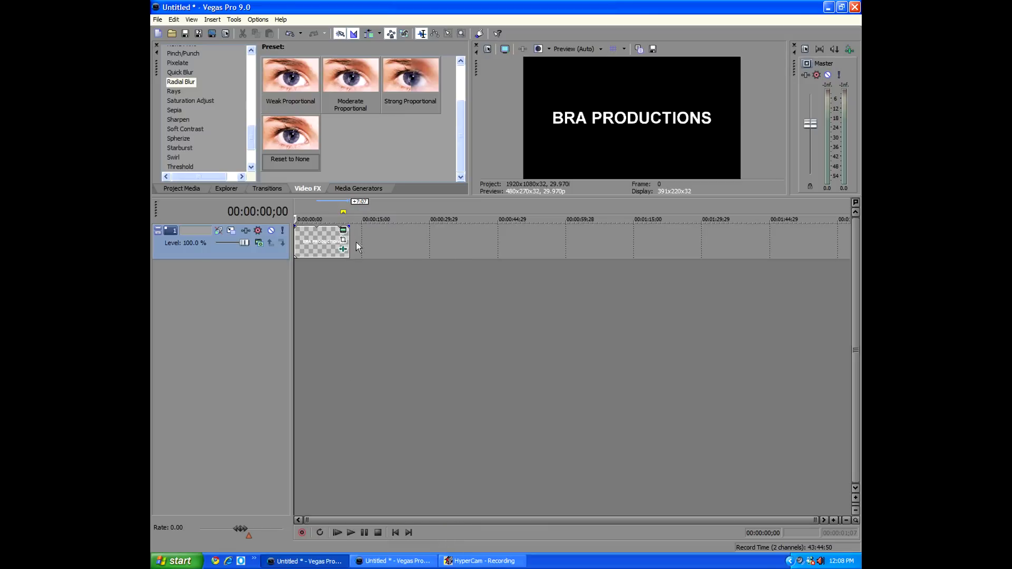
left_click_drag(349, 239, 341, 239)
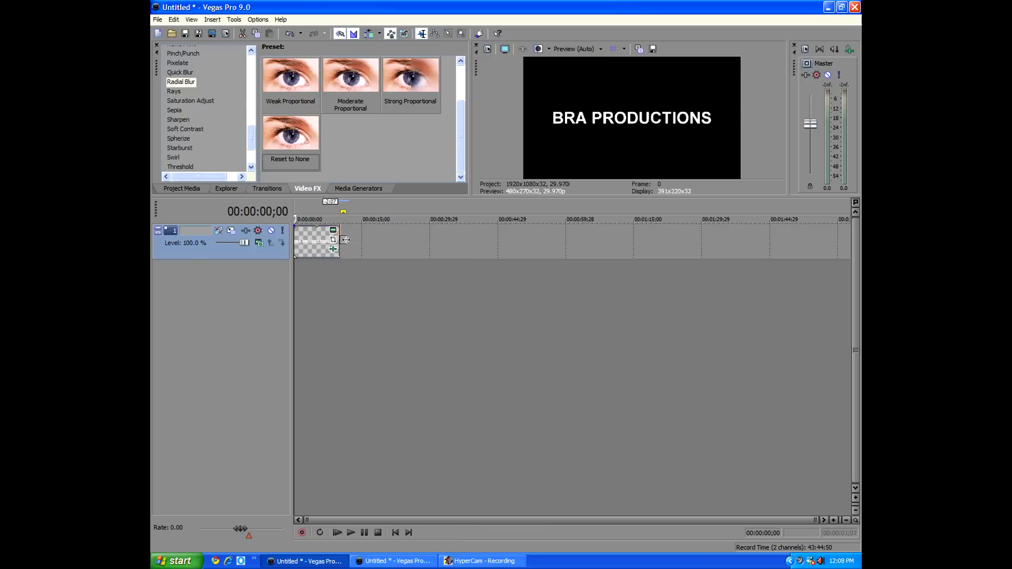
Trim the title to end on a blurred frame near 00:00:05;10
left_click(330, 283)
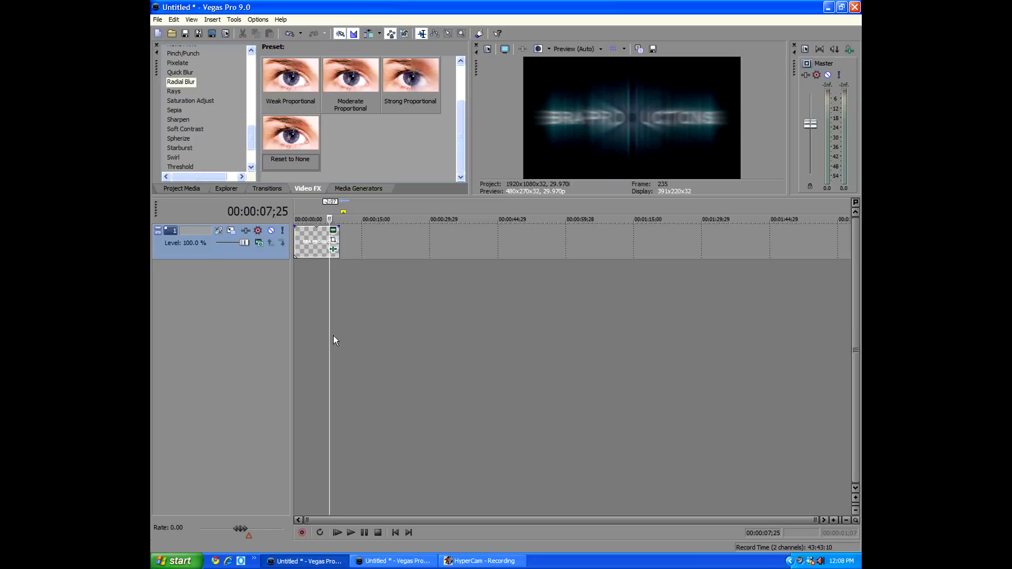
key("Right")
key("Right")
key("Right")
key("Right")
key("Right")
key("Right")
key("Right")
key("Right")
key("Right")
key("Right")
key("Right")
key("Right")
key("Right")
key("Right")
key("Right")
key("Right")
key("Right")
key("Right")
key("Right")
key("Right")
key("Right")
key("Right")
key("Right")
key("Right")
key("Right")
key("Right")
key("Right")
key("Right")
key("Right")
key("Right")
key("Right")
key("Right")
key("Right")
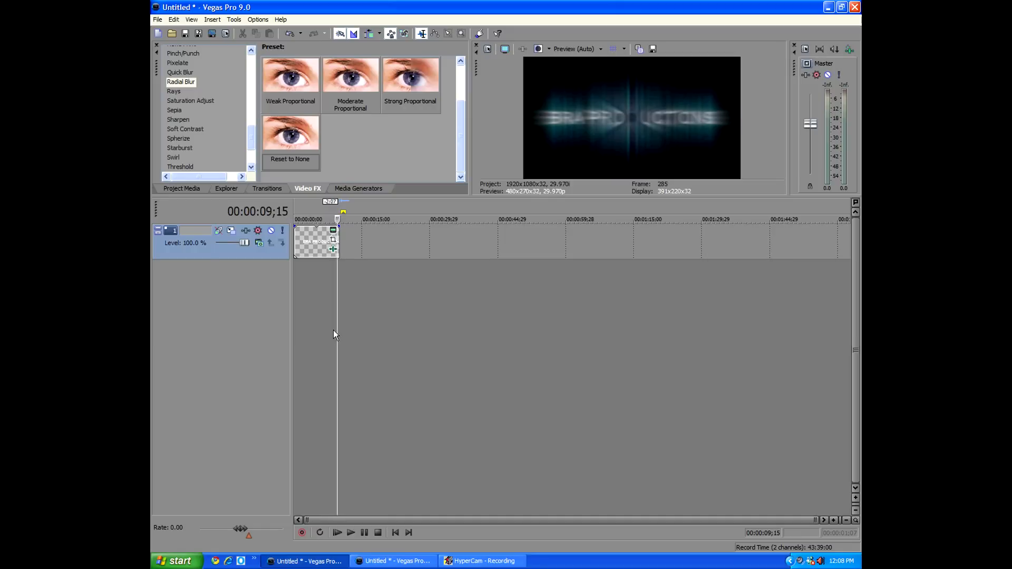
key("Left")
key("Left")
key("Left")
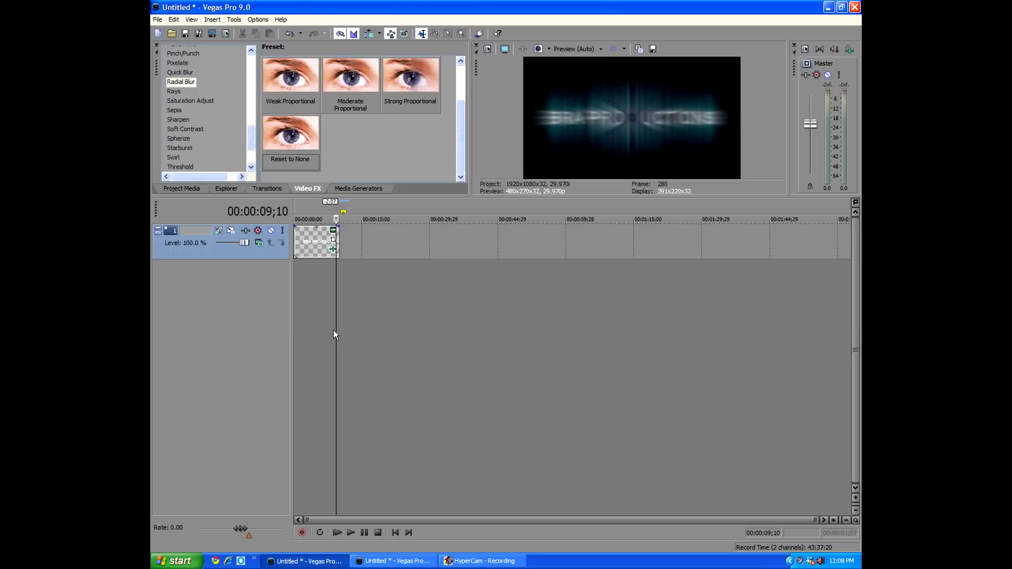
scroll(333, 329, "up", 3)
scroll(337, 330, "down", 5)
scroll(338, 328, "up", 1)
scroll(339, 330, "up", 2)
scroll(338, 329, "up", 1)
scroll(339, 330, "up", 1)
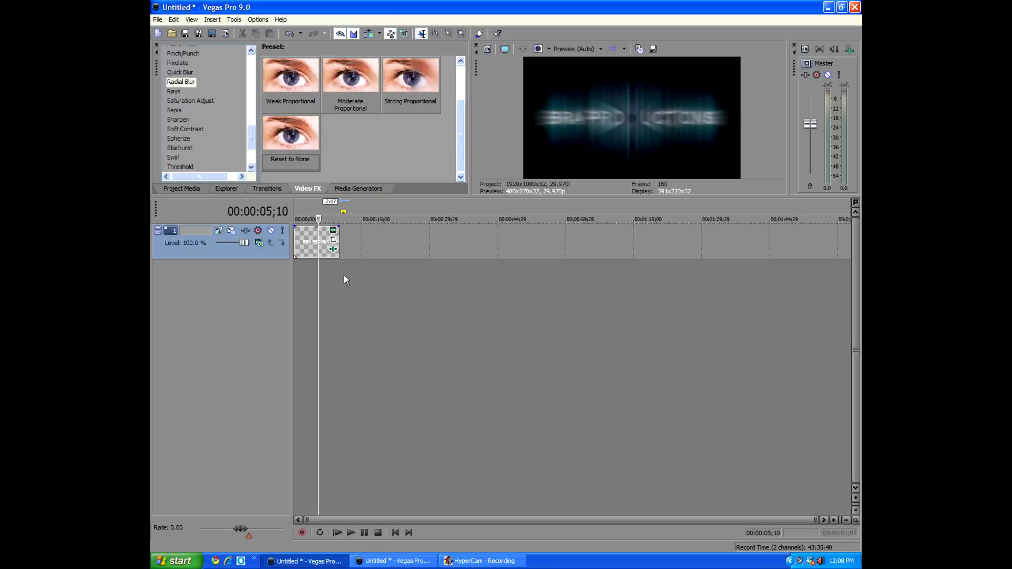
left_click_drag(339, 247, 319, 247)
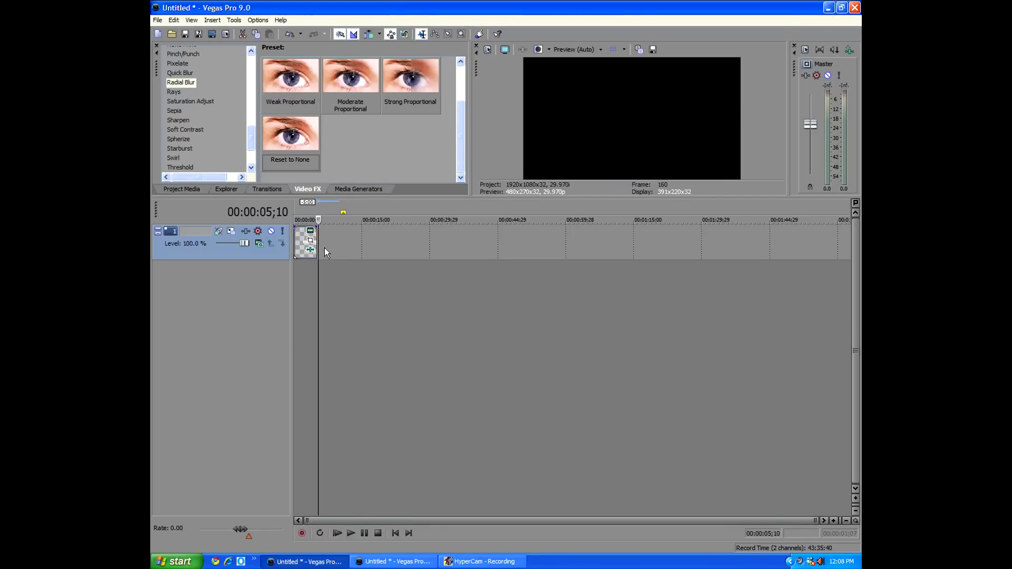
scroll(322, 248, "up", 5)
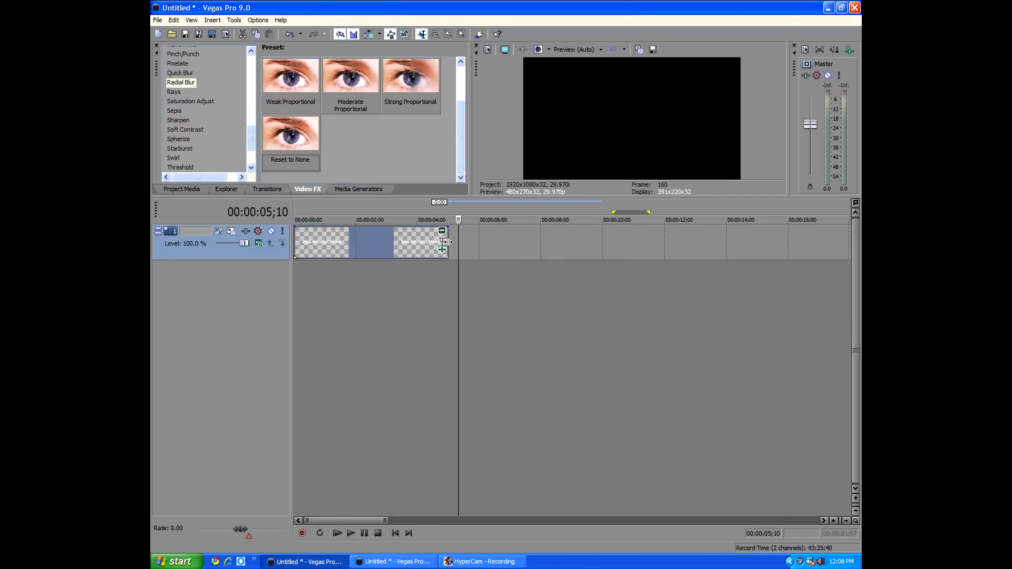
left_click_drag(443, 241, 469, 241)
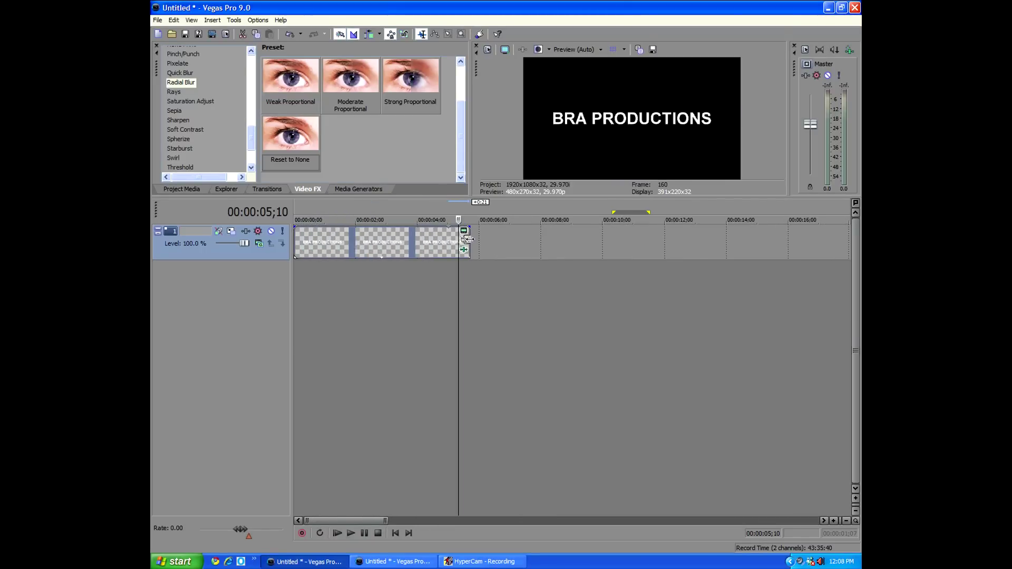
left_click(267, 189)
Put a Hard Flash transition on the title's end with vertical diffusion about 0.92
left_click(179, 117)
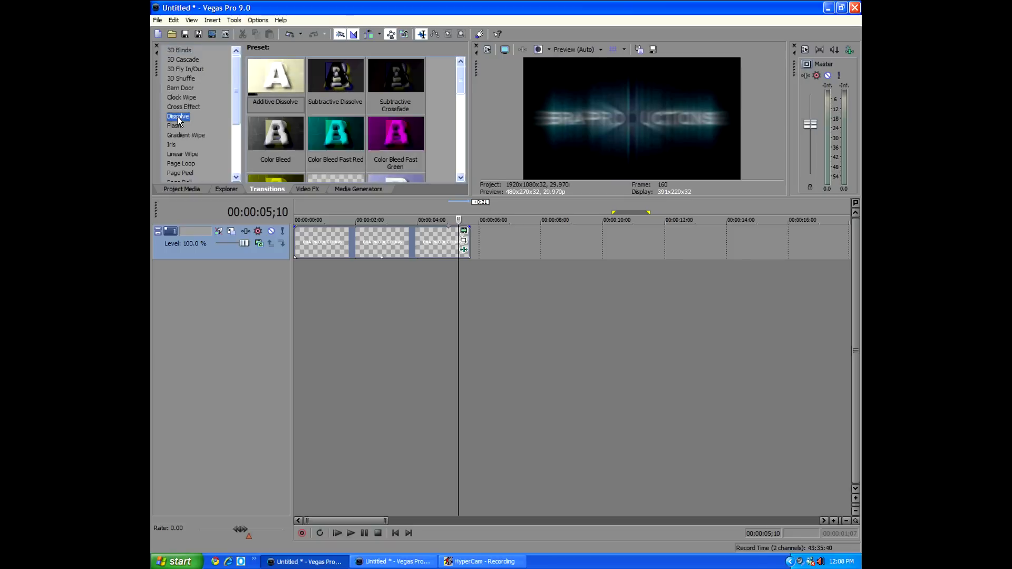
left_click(179, 126)
mouse_move(276, 79)
left_mouse_down()
mouse_move(435, 171)
mouse_move(474, 229)
mouse_move(429, 231)
left_mouse_up()
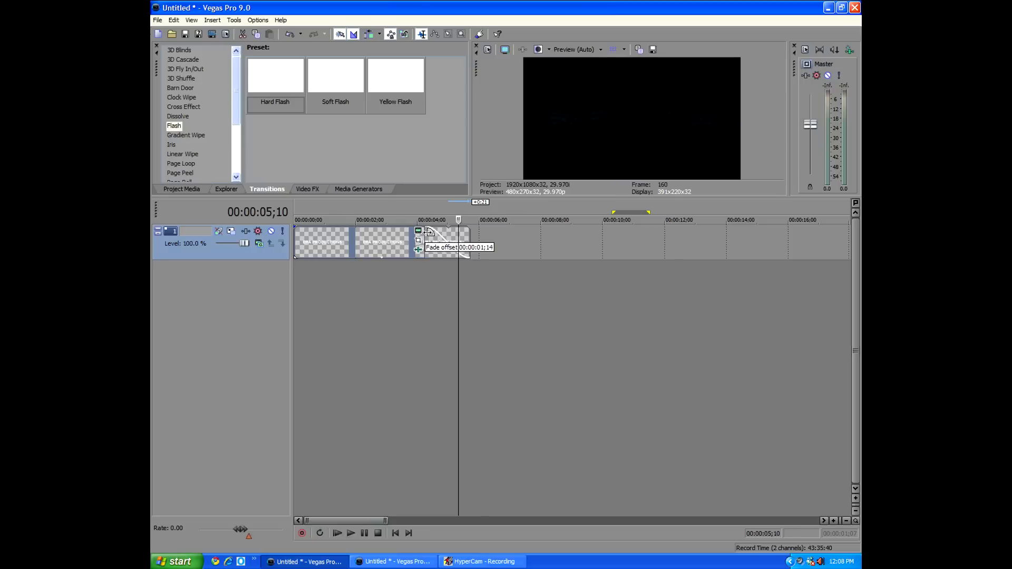
left_click_drag(428, 231, 429, 231)
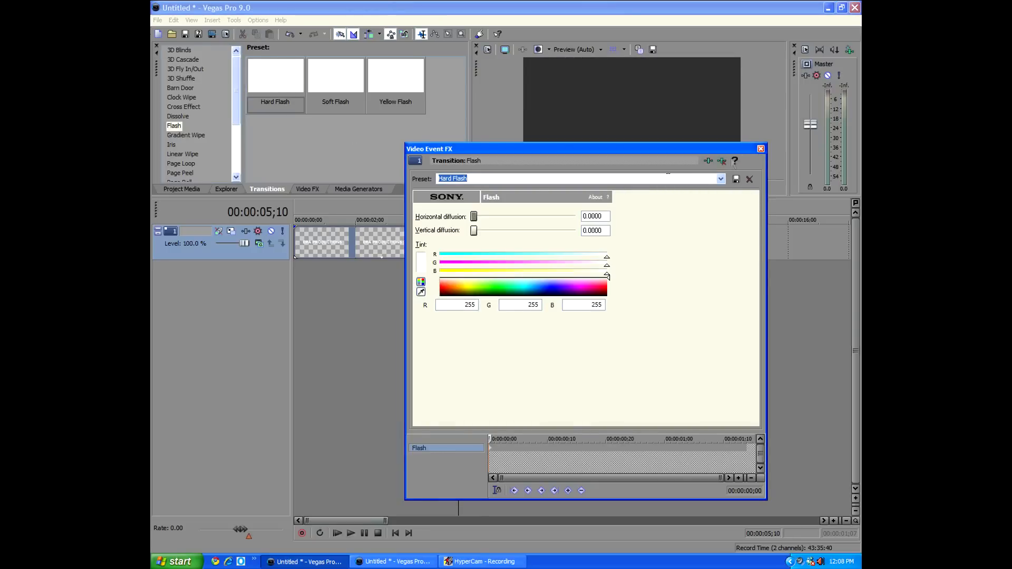
left_click_drag(473, 231, 567, 230)
left_click(761, 149)
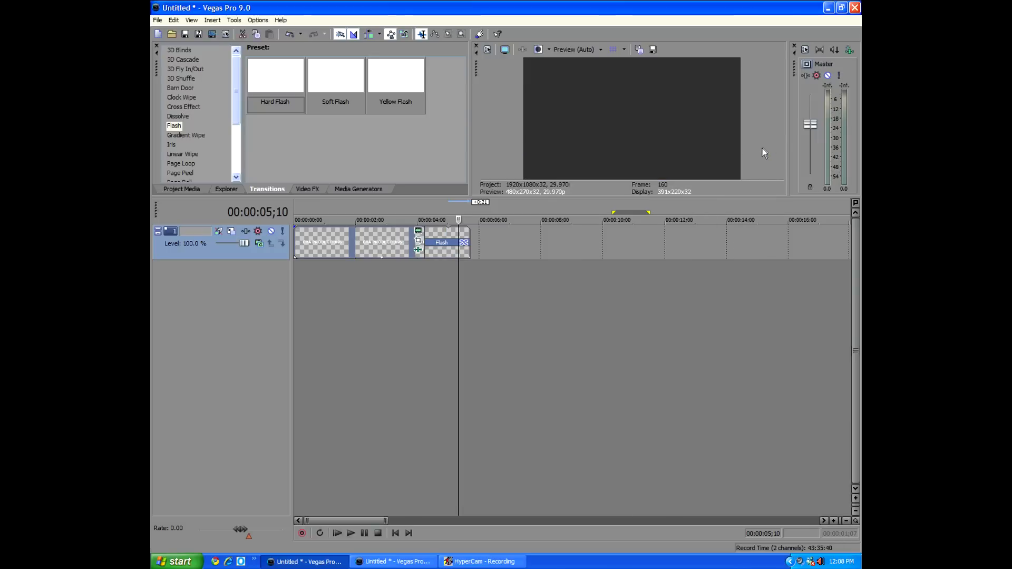
left_click(308, 402)
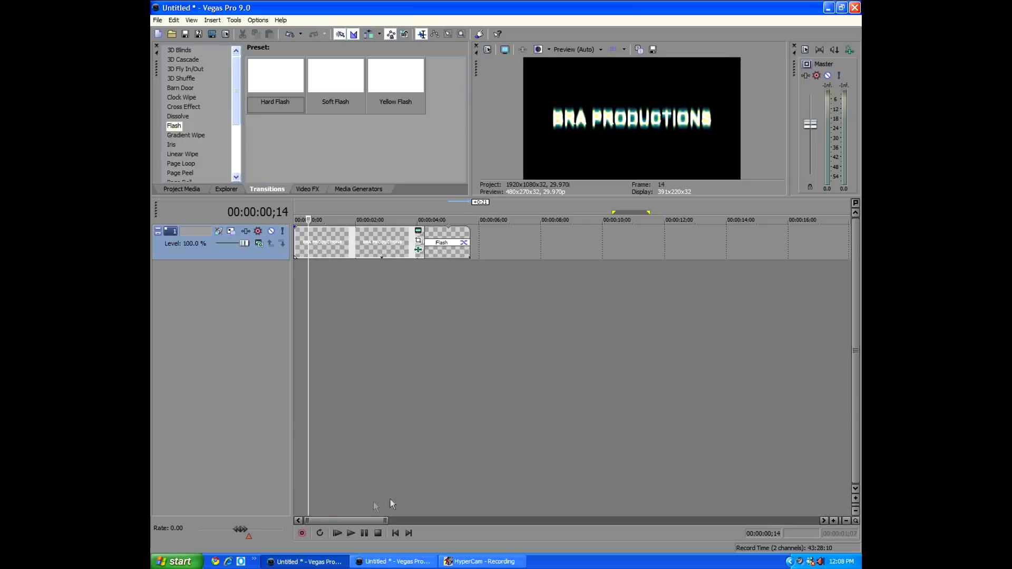
left_click(349, 533)
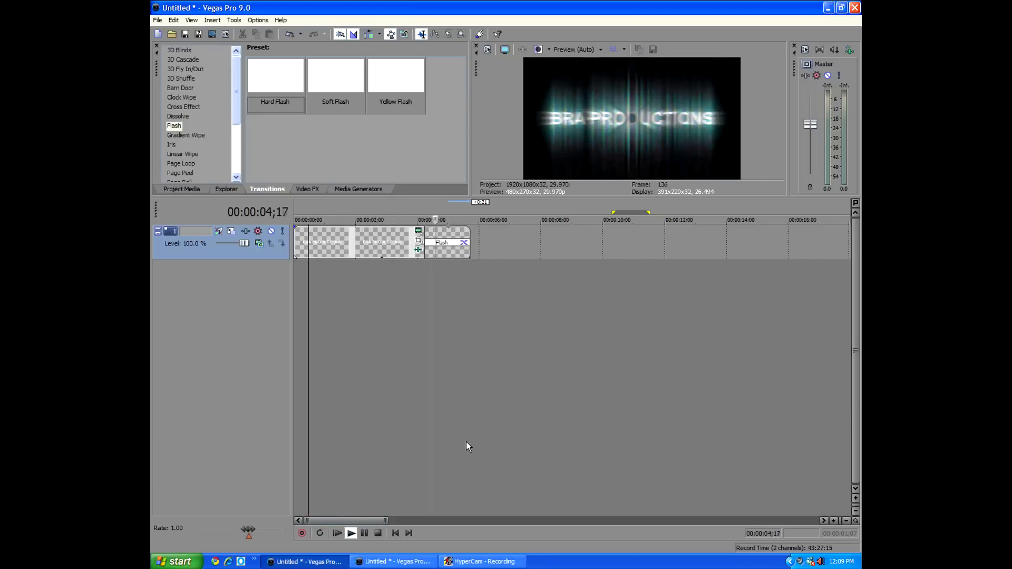
left_click(364, 533)
left_click(426, 400)
key("space")
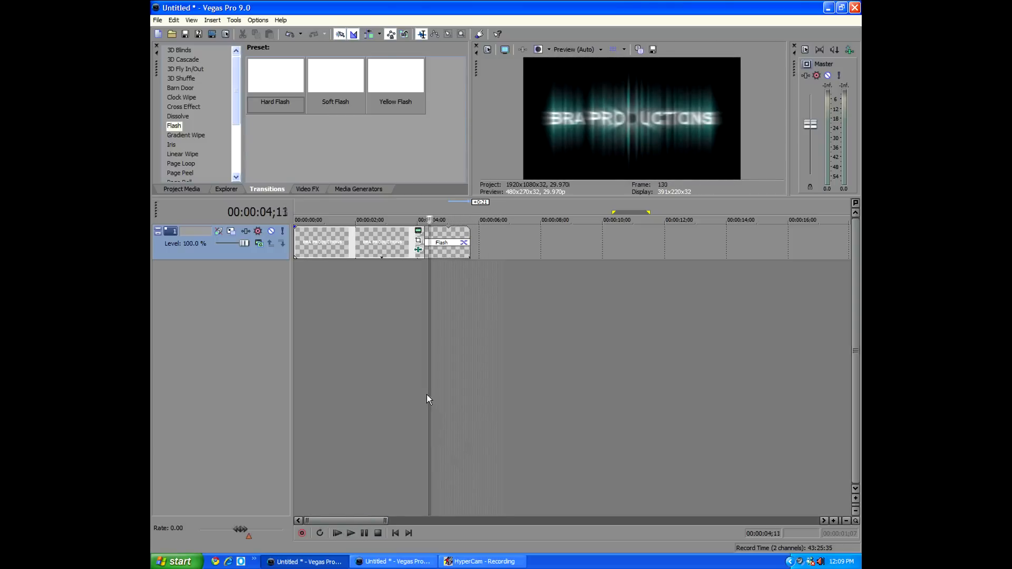
key("Return")
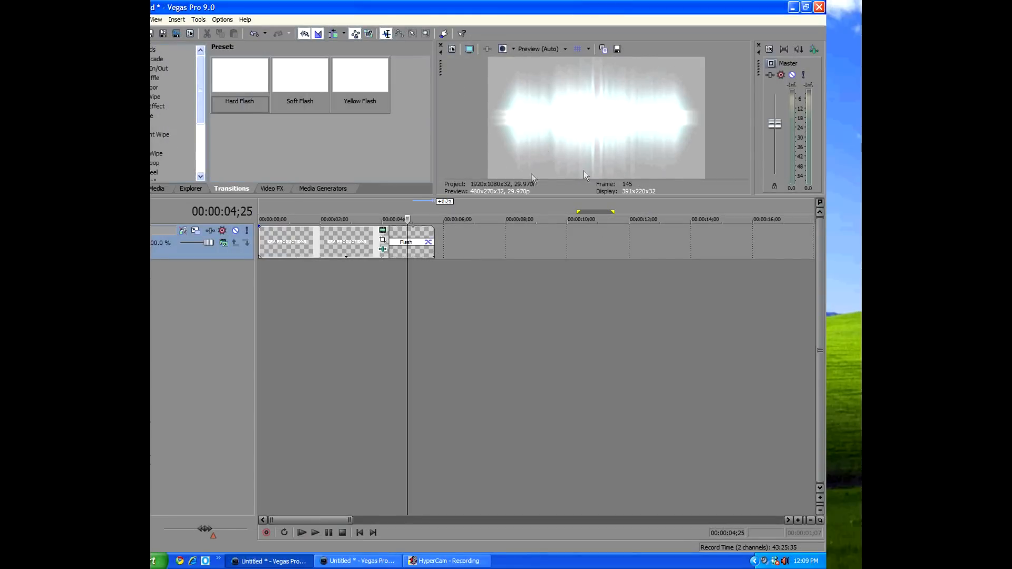
key("space")
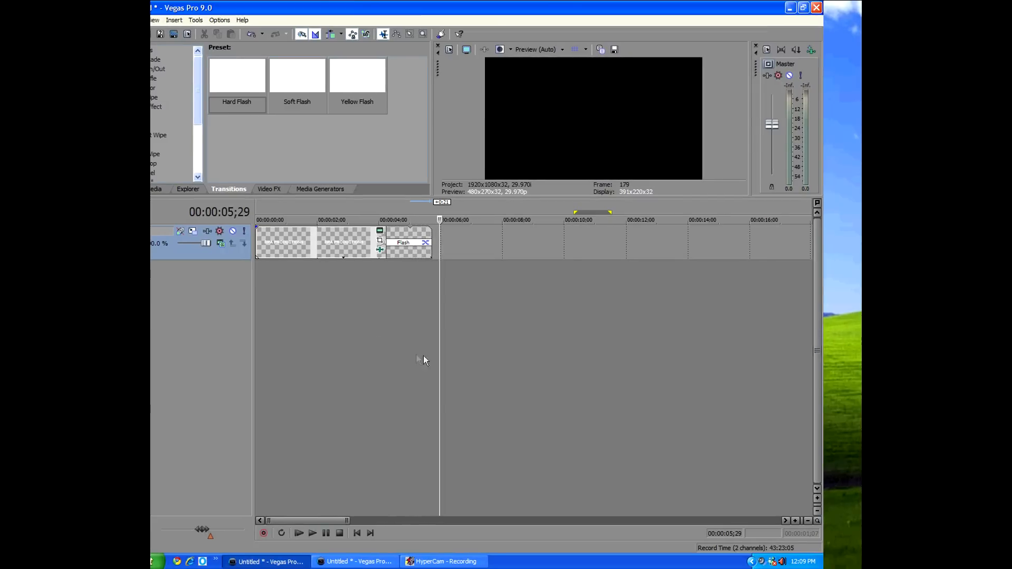
scroll(423, 356, "down", 2)
Add a short fade-in at the title's start and play it back
left_click(358, 533)
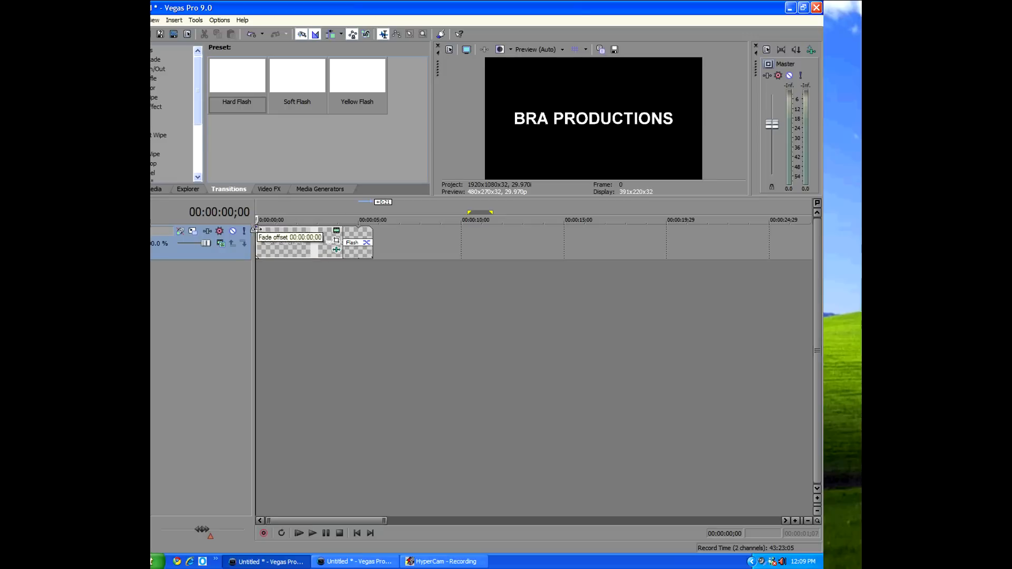
left_click_drag(264, 229, 272, 229)
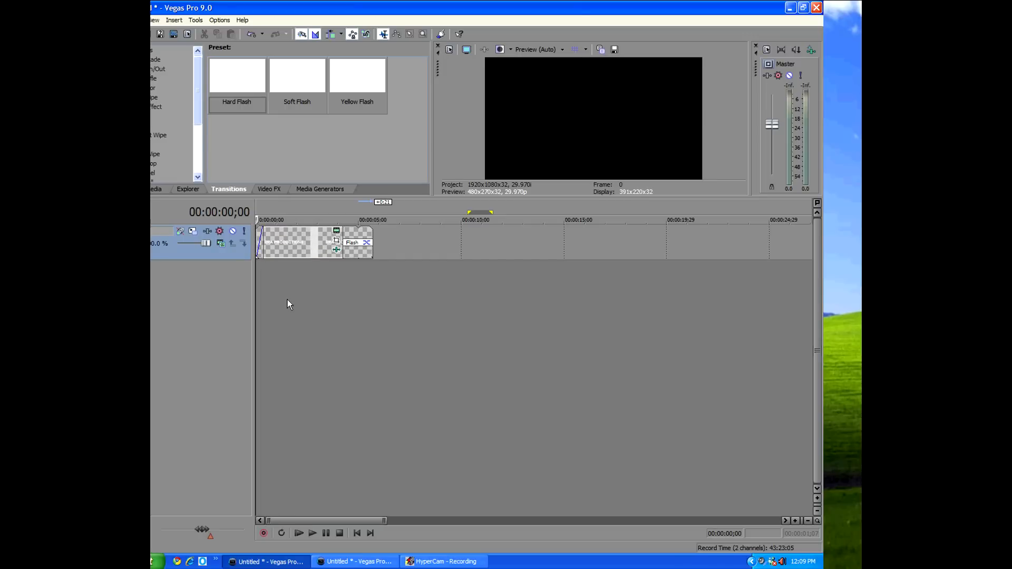
key("space")
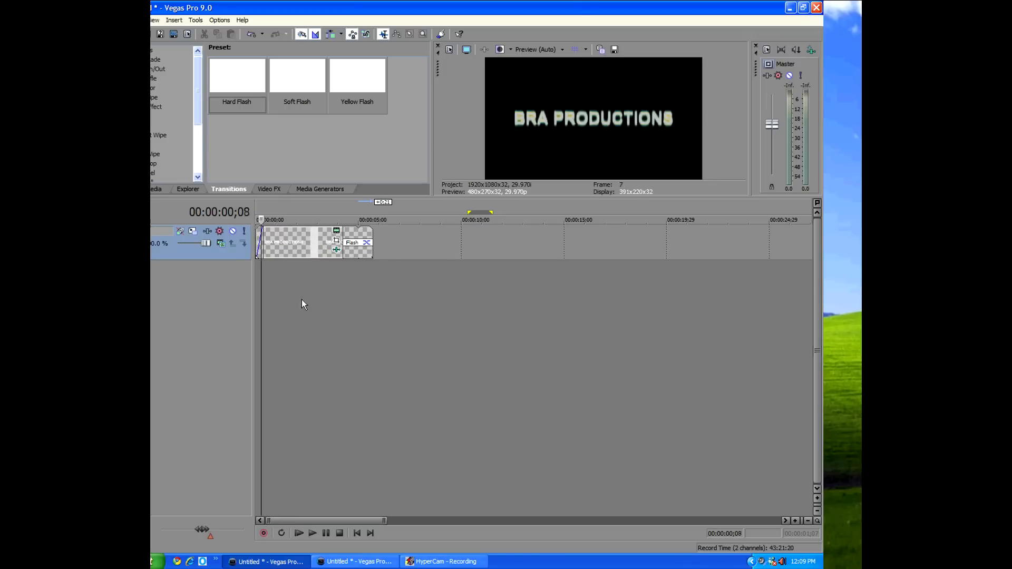
key("Home")
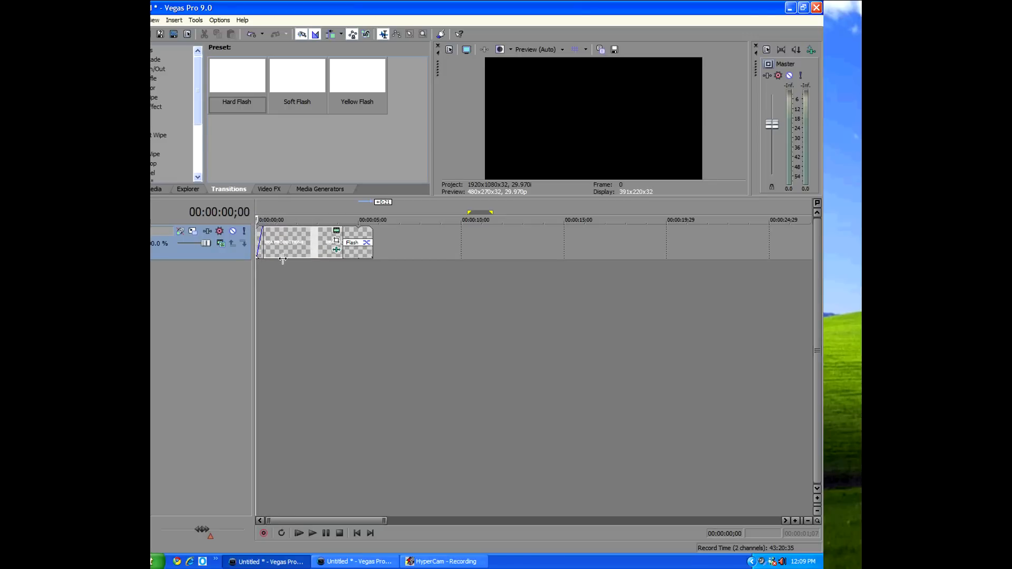
scroll(283, 261, "up", 3)
scroll(293, 249, "up", 2)
left_click_drag(301, 244, 315, 245)
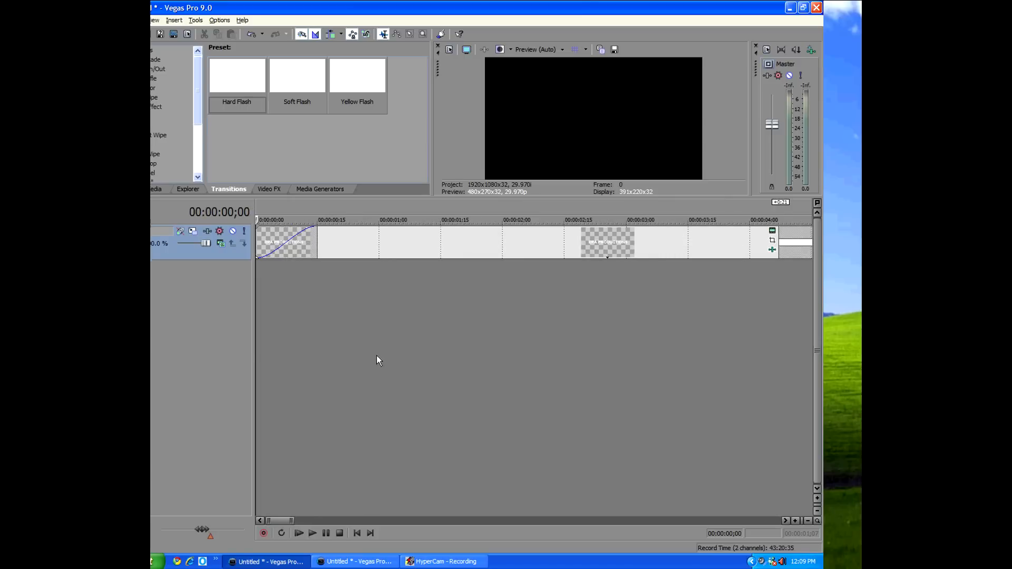
key("space")
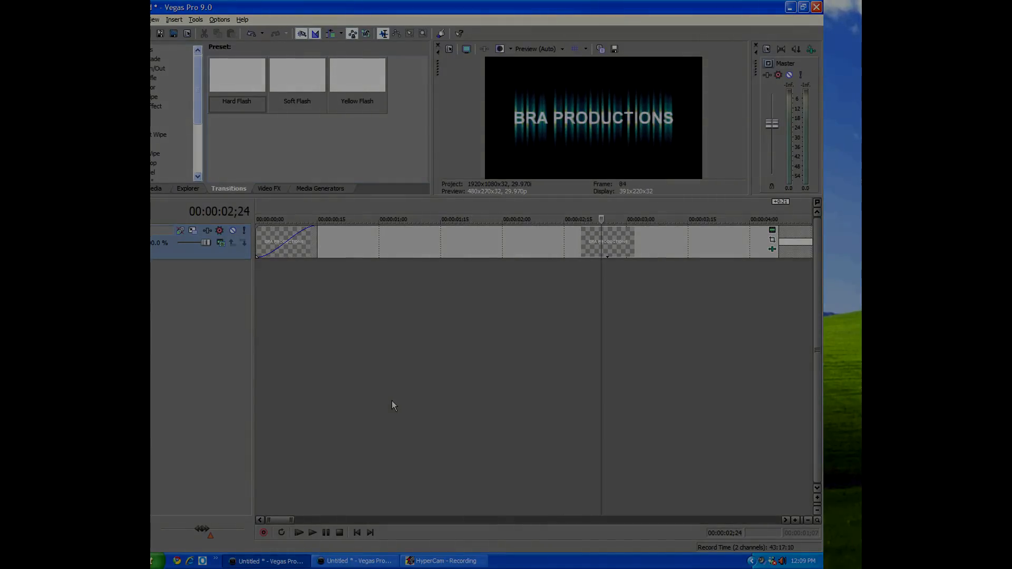
scroll(488, 354, "down", 2)
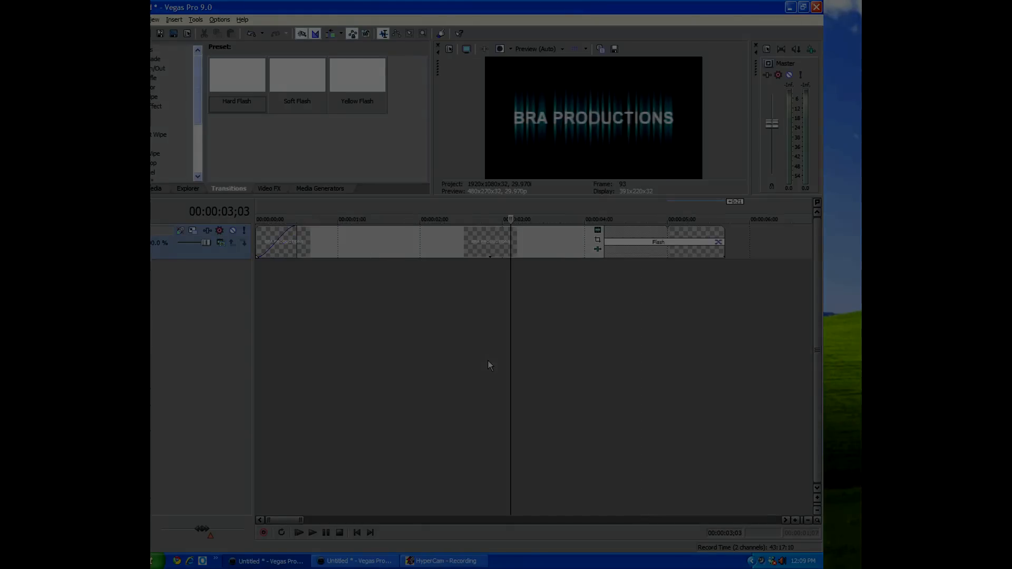